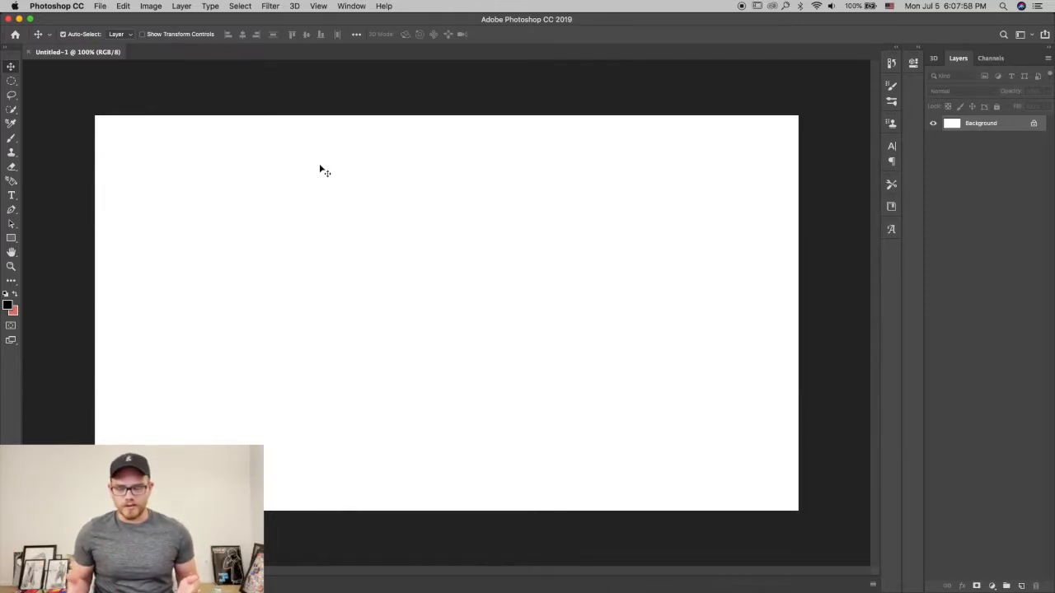
On a new layer, sketch a stick figure's head, torso and forward leg with raised toes in red with the Brush tool
{"action": "left_click", "coordinate": [1021, 586]}
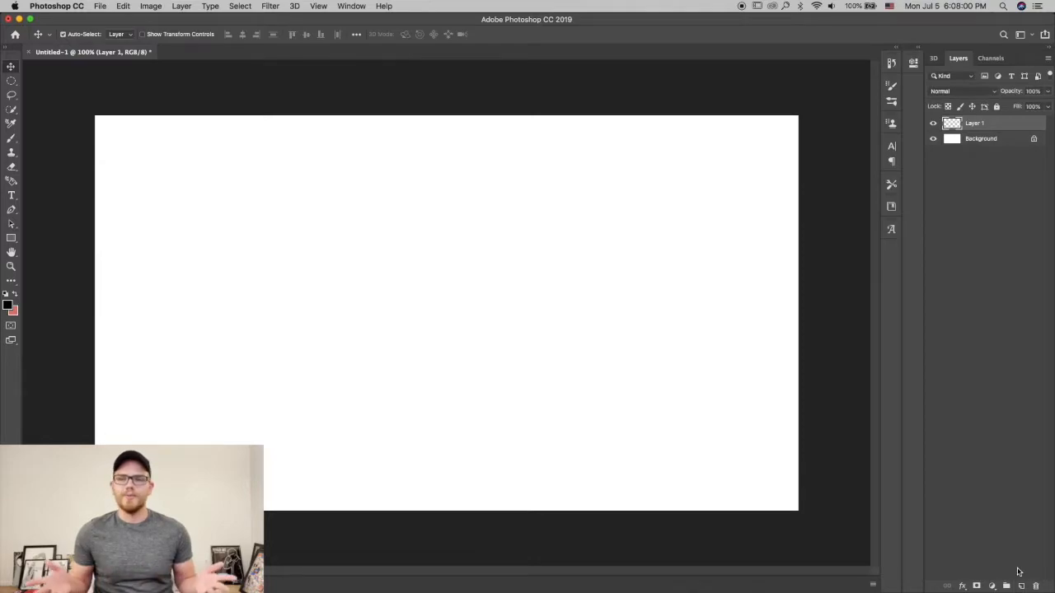
{"action": "left_click_drag", "start_coordinate": [445, 170], "coordinate": [454, 183]}
{"action": "left_click_drag", "start_coordinate": [430, 237], "coordinate": [432, 334]}
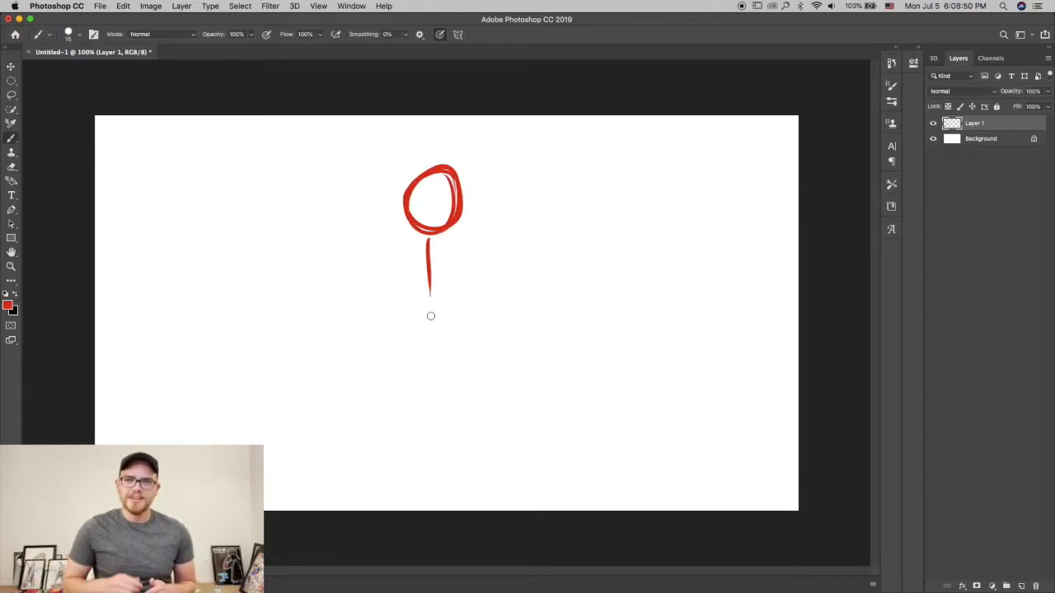
{"action": "left_click_drag", "start_coordinate": [431, 335], "coordinate": [495, 442]}
{"action": "left_click_drag", "start_coordinate": [469, 481], "coordinate": [534, 415]}
{"action": "key", "text": "super+z"}
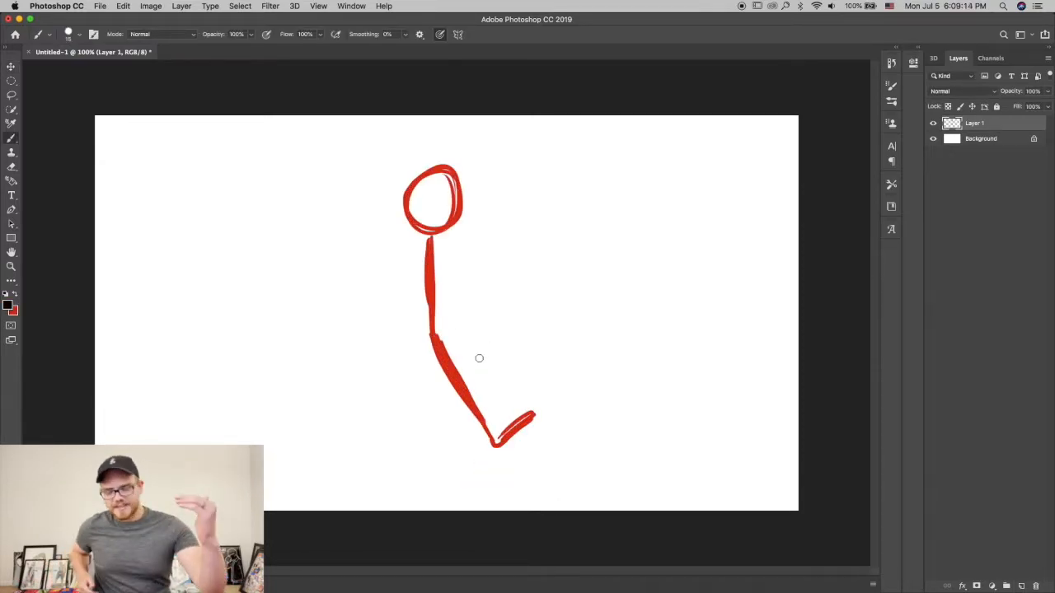
Add the forward arm in black, the backward arm in red and the rear leg in black to the stick figure
{"action": "left_click_drag", "start_coordinate": [439, 252], "coordinate": [476, 326]}
{"action": "left_click_drag", "start_coordinate": [428, 244], "coordinate": [365, 346]}
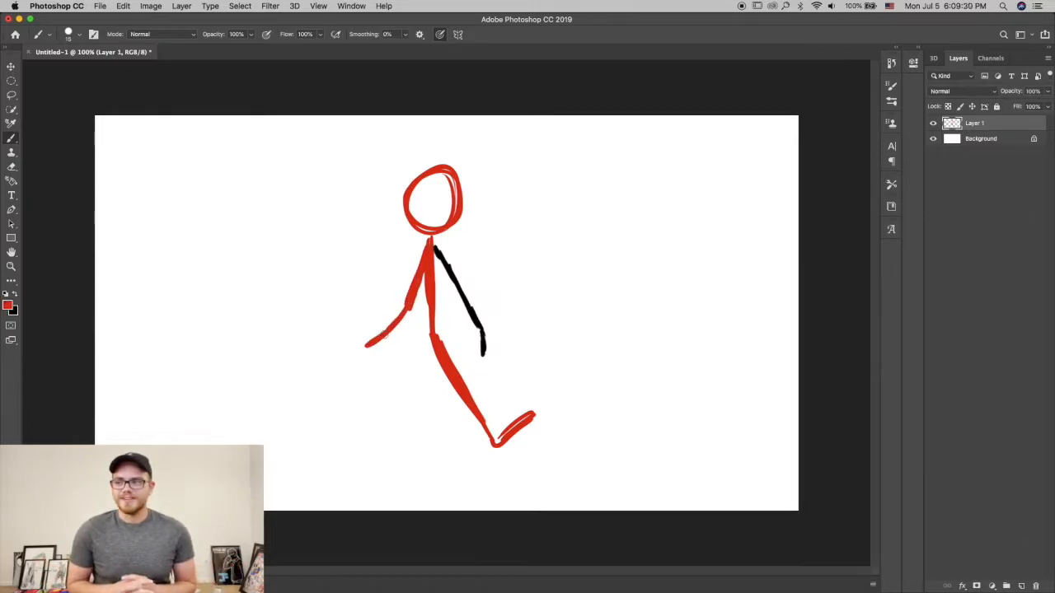
{"action": "key", "text": "x"}
{"action": "mouse_move", "coordinate": [430, 341]}
{"action": "left_mouse_down"}
{"action": "mouse_move", "coordinate": [400, 397]}
{"action": "mouse_move", "coordinate": [407, 454]}
{"action": "mouse_move", "coordinate": [393, 411]}
{"action": "left_mouse_up"}
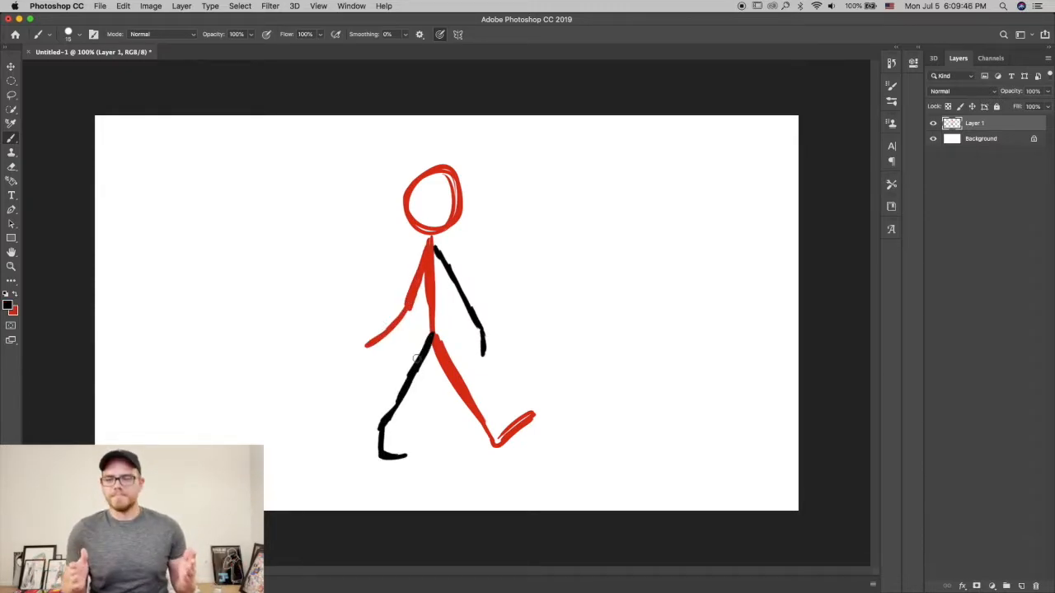
Rename the stick figure's layer as contact and strongly lower its opacity to make it a faint guide
{"action": "type", "text": "contact"}
{"action": "key", "text": "Return"}
{"action": "left_click", "coordinate": [1047, 91]}
{"action": "left_click_drag", "start_coordinate": [1046, 105], "coordinate": [1007, 104]}
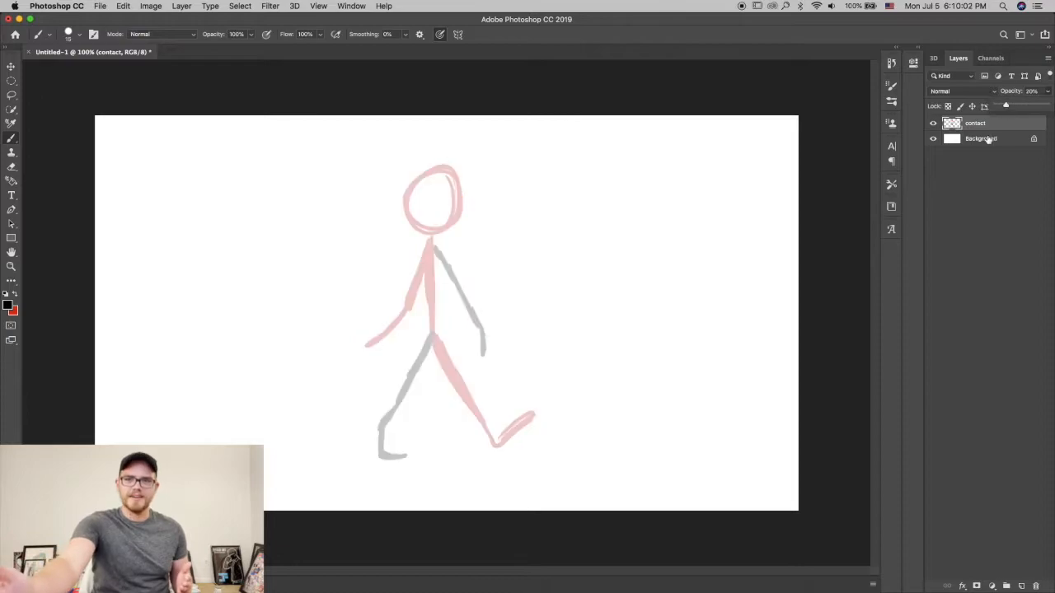
On a new layer, sketch the next pose's head and torso in red, slightly lower than the faded figure
{"action": "left_click", "coordinate": [1021, 586]}
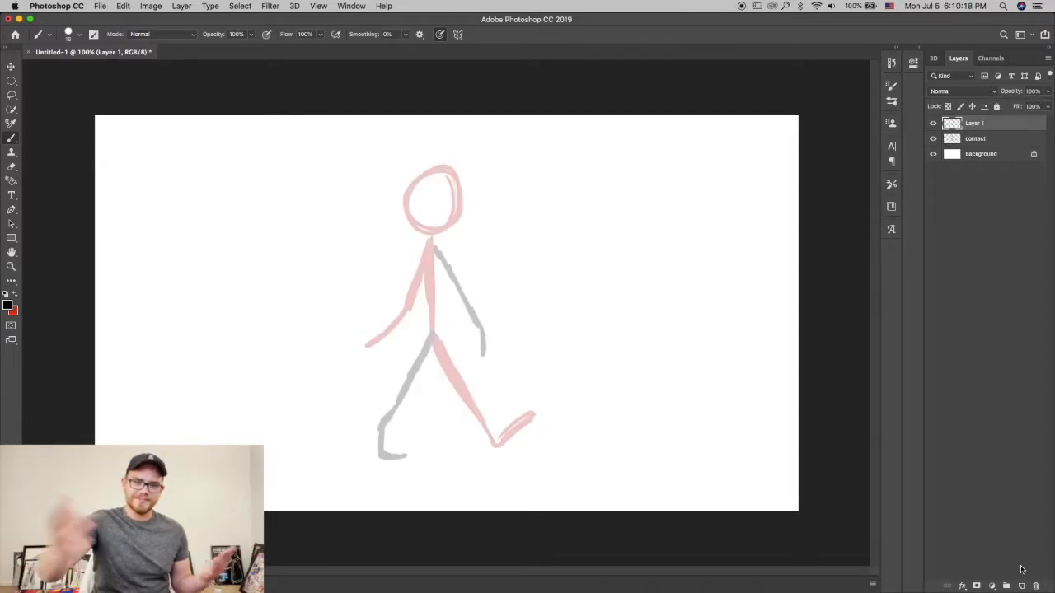
{"action": "key", "text": "super+z"}
{"action": "key", "text": "super+z"}
{"action": "left_click_drag", "start_coordinate": [429, 350], "coordinate": [433, 255]}
{"action": "left_click_drag", "start_coordinate": [417, 205], "coordinate": [447, 196]}
{"action": "left_click_drag", "start_coordinate": [429, 339], "coordinate": [430, 355]}
Draw the second pose's forward leg in red, bent at the knee with the foot flat on the ground
{"action": "left_click", "coordinate": [494, 453]}
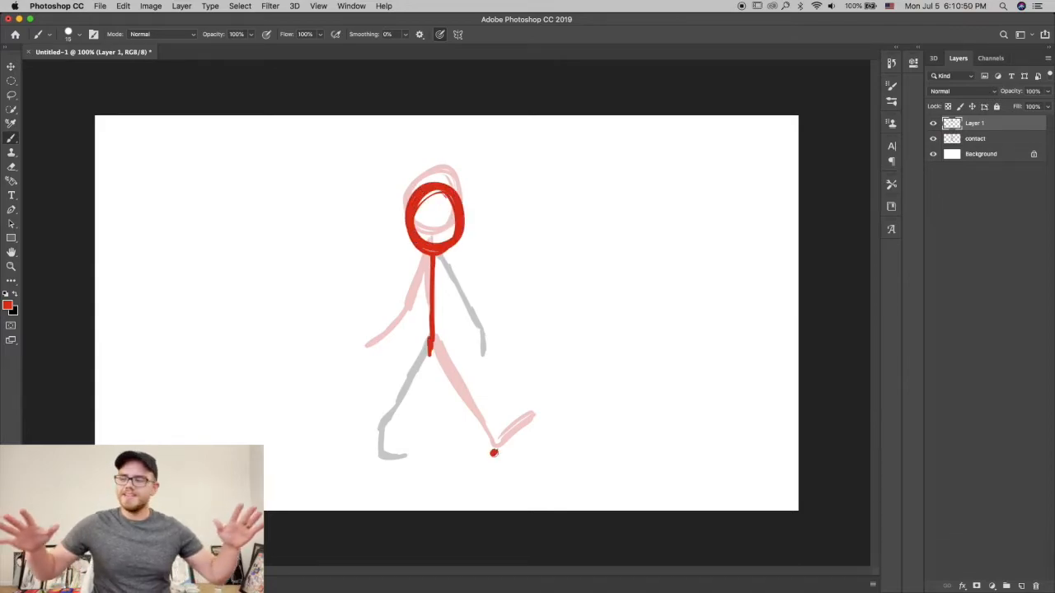
{"action": "left_click_drag", "start_coordinate": [493, 452], "coordinate": [542, 454]}
{"action": "left_click_drag", "start_coordinate": [429, 355], "coordinate": [476, 390]}
{"action": "left_click_drag", "start_coordinate": [490, 451], "coordinate": [479, 394]}
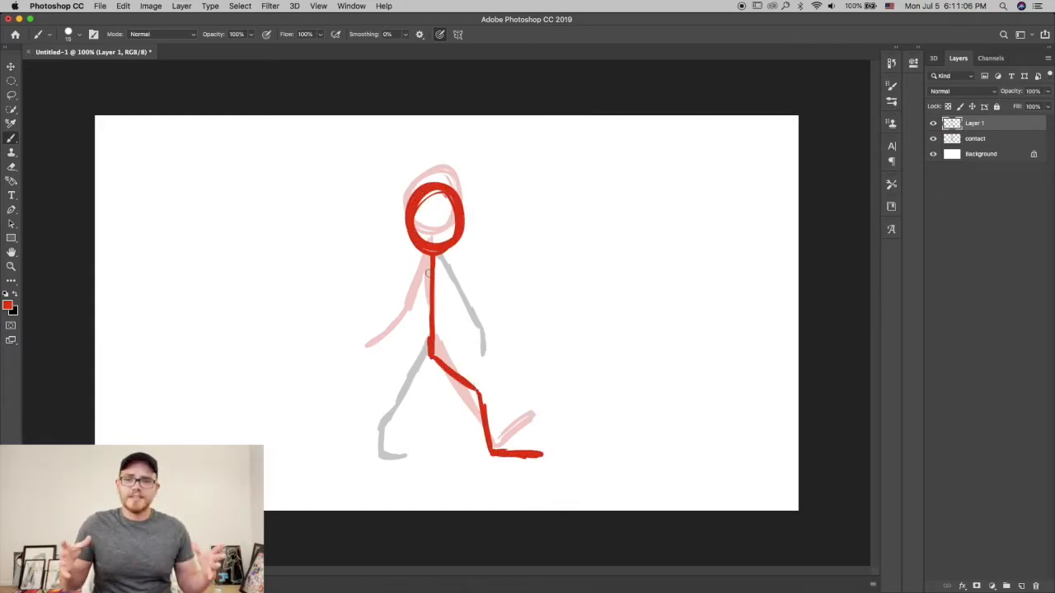
Draw the second pose's red backward arm and black forward arm in a wide swing, and its bent rear leg in black
{"action": "left_click_drag", "start_coordinate": [429, 266], "coordinate": [344, 339]}
{"action": "key", "text": "super+z"}
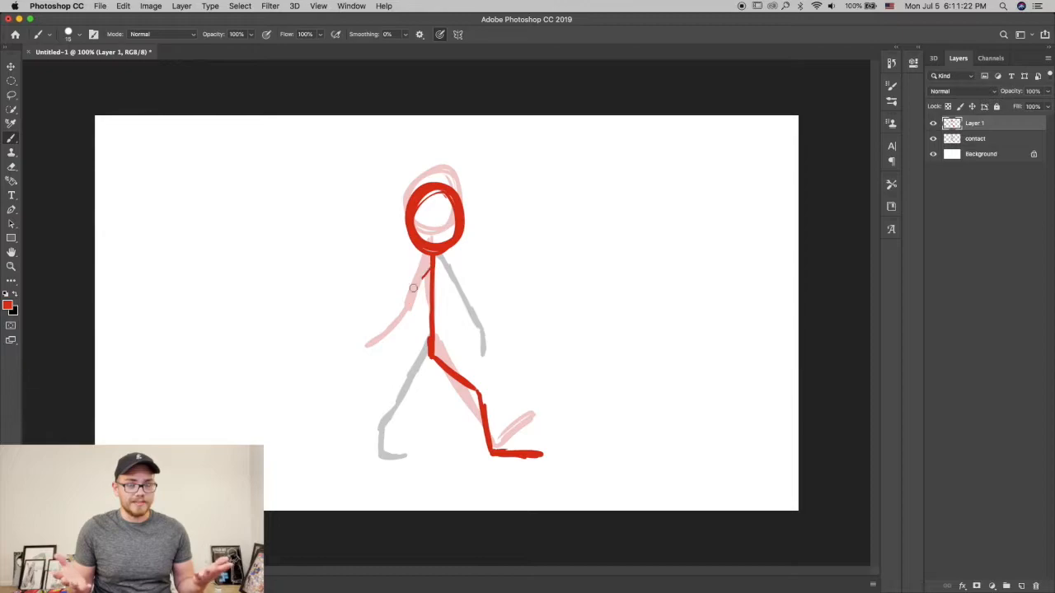
{"action": "left_click_drag", "start_coordinate": [431, 267], "coordinate": [342, 341]}
{"action": "left_click_drag", "start_coordinate": [480, 307], "coordinate": [513, 349]}
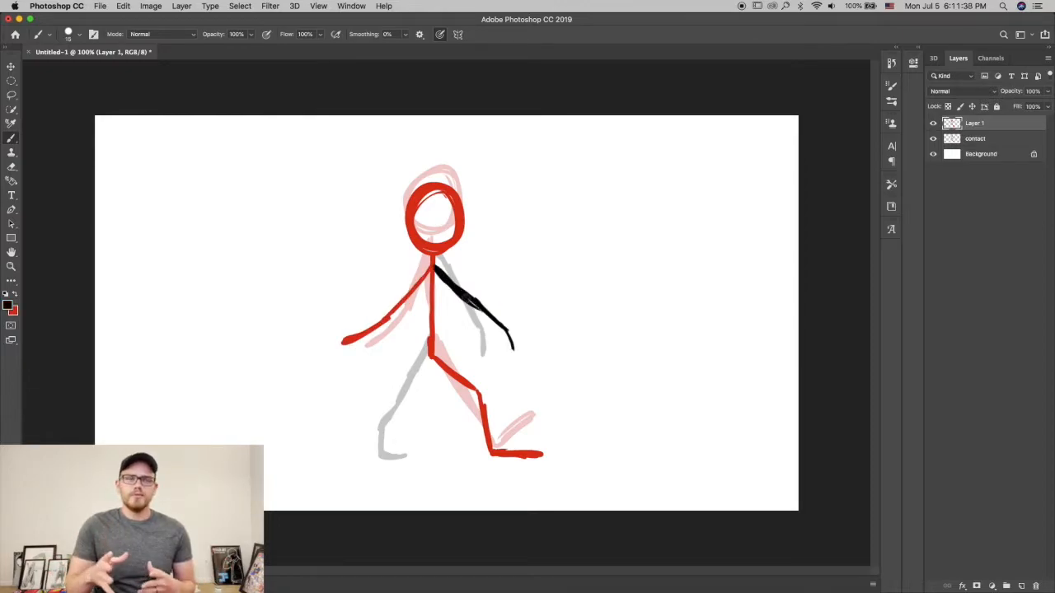
{"action": "key", "text": "super+z"}
{"action": "left_click_drag", "start_coordinate": [438, 268], "coordinate": [524, 339]}
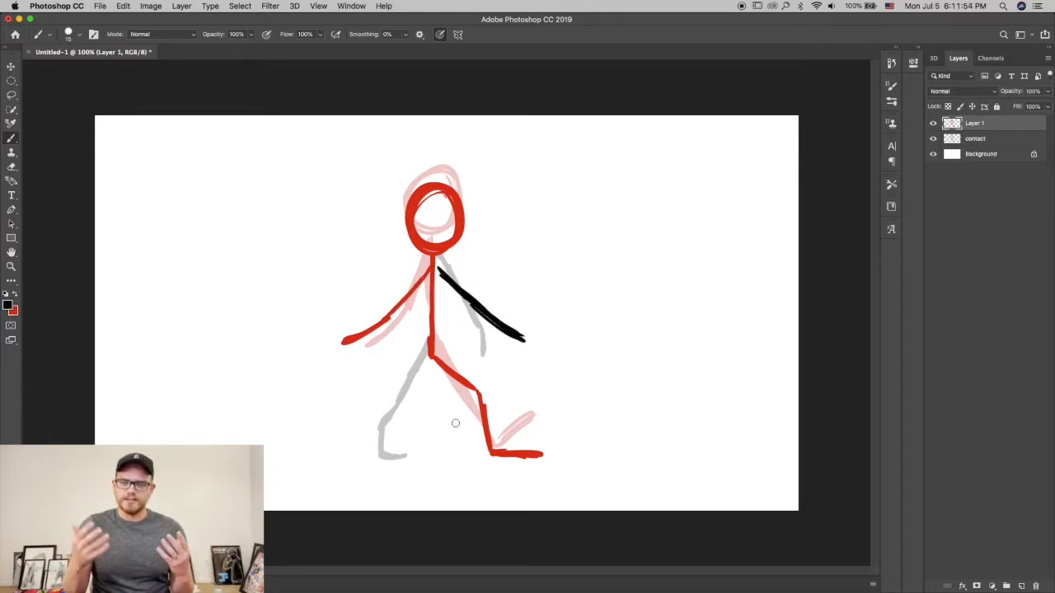
{"action": "left_click_drag", "start_coordinate": [385, 423], "coordinate": [431, 357]}
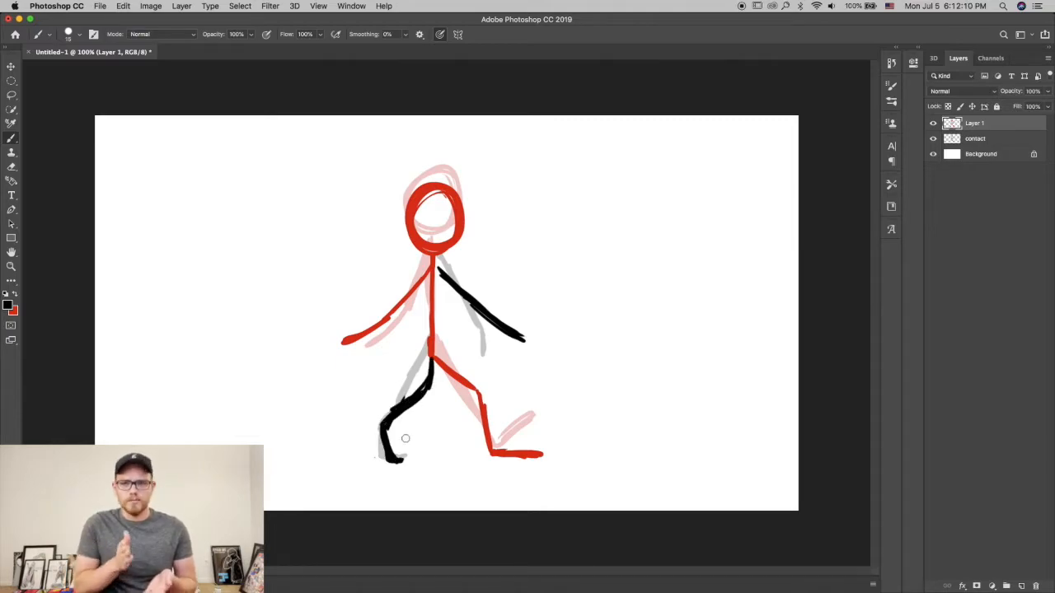
Rename the second pose's layer as down and lower the opacity of both pose layers
{"action": "type", "text": "down"}
{"action": "left_click", "coordinate": [933, 139]}
{"action": "left_click", "coordinate": [933, 138]}
{"action": "left_click", "coordinate": [981, 139]}
{"action": "left_click_drag", "start_coordinate": [1048, 91], "coordinate": [1003, 106]}
{"action": "left_click", "coordinate": [980, 124]}
On a new layer, sketch the third pose's head, torso and straight supporting leg in red between the faded legs
{"action": "left_click", "coordinate": [1020, 583]}
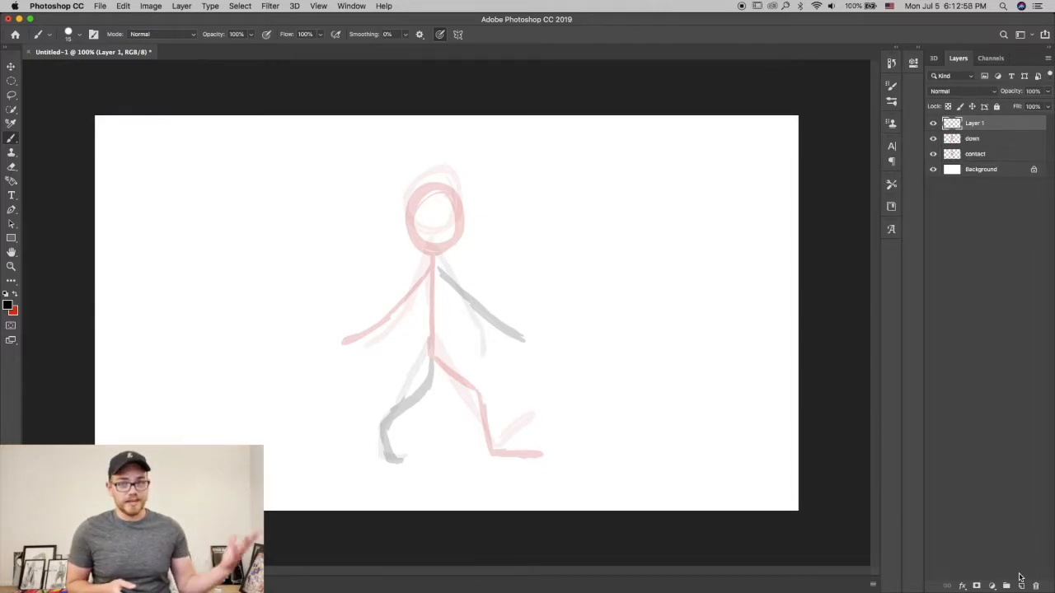
{"action": "key", "text": "x"}
{"action": "left_click_drag", "start_coordinate": [430, 338], "coordinate": [431, 245]}
{"action": "key", "text": "super+z"}
{"action": "left_click_drag", "start_coordinate": [431, 352], "coordinate": [432, 455]}
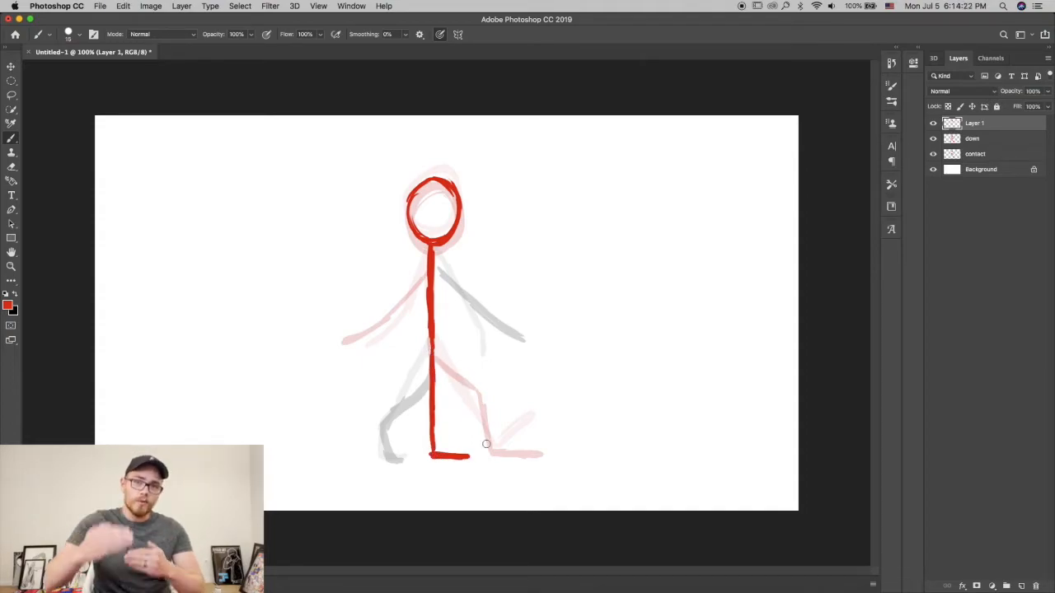
Add the third pose's lifted leg and forward arm in black and backward arm in red, and name the layer passing
{"action": "left_click_drag", "start_coordinate": [435, 354], "coordinate": [433, 418]}
{"action": "left_click_drag", "start_coordinate": [422, 421], "coordinate": [407, 453]}
{"action": "left_click_drag", "start_coordinate": [437, 265], "coordinate": [479, 365]}
{"action": "key", "text": "x"}
{"action": "mouse_move", "coordinate": [429, 269]}
{"action": "left_mouse_down"}
{"action": "mouse_move", "coordinate": [400, 364]}
{"action": "mouse_move", "coordinate": [386, 375]}
{"action": "left_mouse_up"}
{"action": "key", "text": "x"}
{"action": "double_click", "coordinate": [974, 123]}
{"action": "type", "text": "passing"}
On a new layer, sketch the fourth pose's higher head, torso and pushing leg in red, and its bent leading leg in black
{"action": "mouse_move", "coordinate": [431, 170]}
{"action": "left_mouse_down"}
{"action": "mouse_move", "coordinate": [420, 226]}
{"action": "mouse_move", "coordinate": [437, 168]}
{"action": "left_mouse_up"}
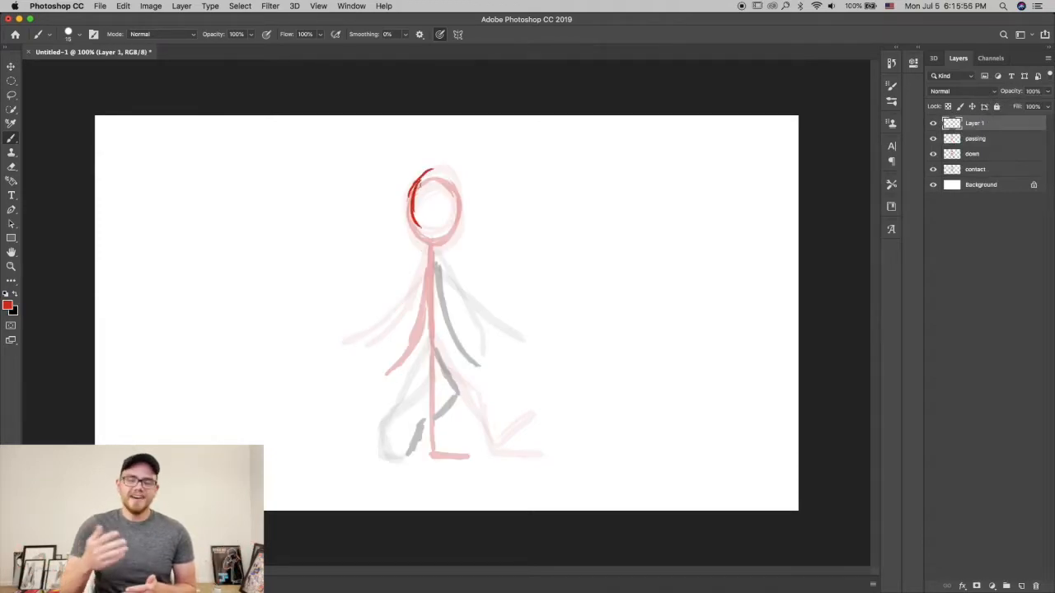
{"action": "left_click_drag", "start_coordinate": [430, 294], "coordinate": [430, 338]}
{"action": "mouse_move", "coordinate": [404, 429]}
{"action": "left_mouse_down"}
{"action": "mouse_move", "coordinate": [430, 327]}
{"action": "mouse_move", "coordinate": [451, 427]}
{"action": "left_mouse_up"}
{"action": "left_click_drag", "start_coordinate": [437, 333], "coordinate": [445, 449]}
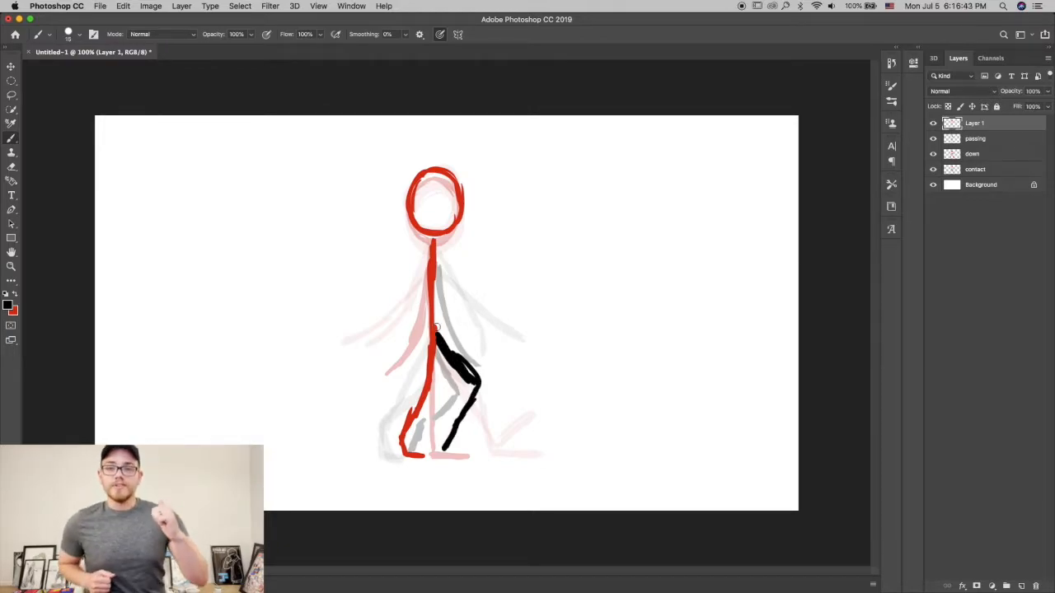
Draw the fourth pose's forward arm in red and backward arm in black, both close to the body
{"action": "left_click_drag", "start_coordinate": [435, 276], "coordinate": [453, 370]}
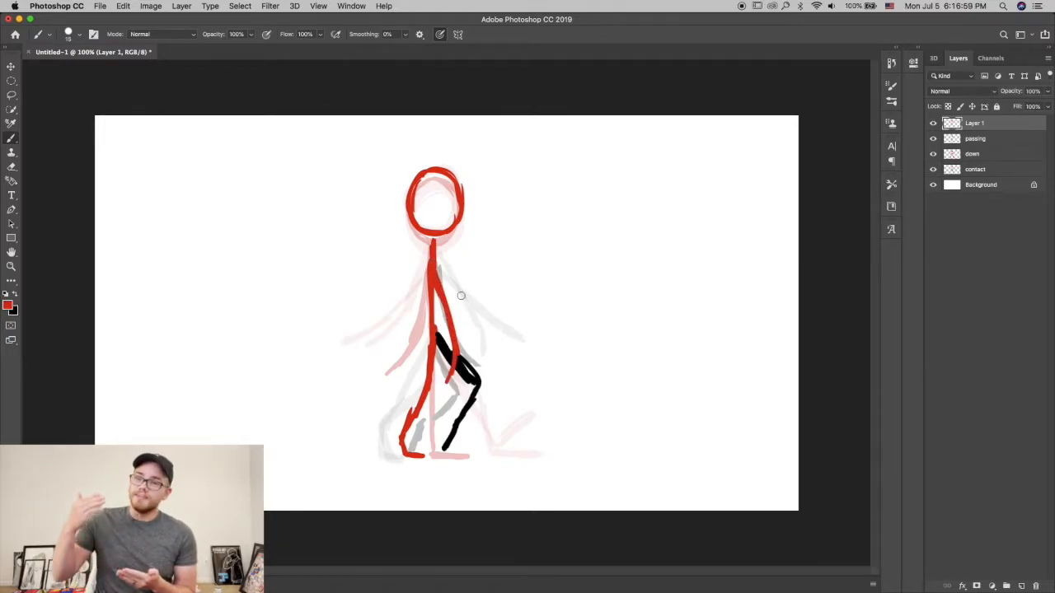
{"action": "left_click_drag", "start_coordinate": [427, 268], "coordinate": [400, 364]}
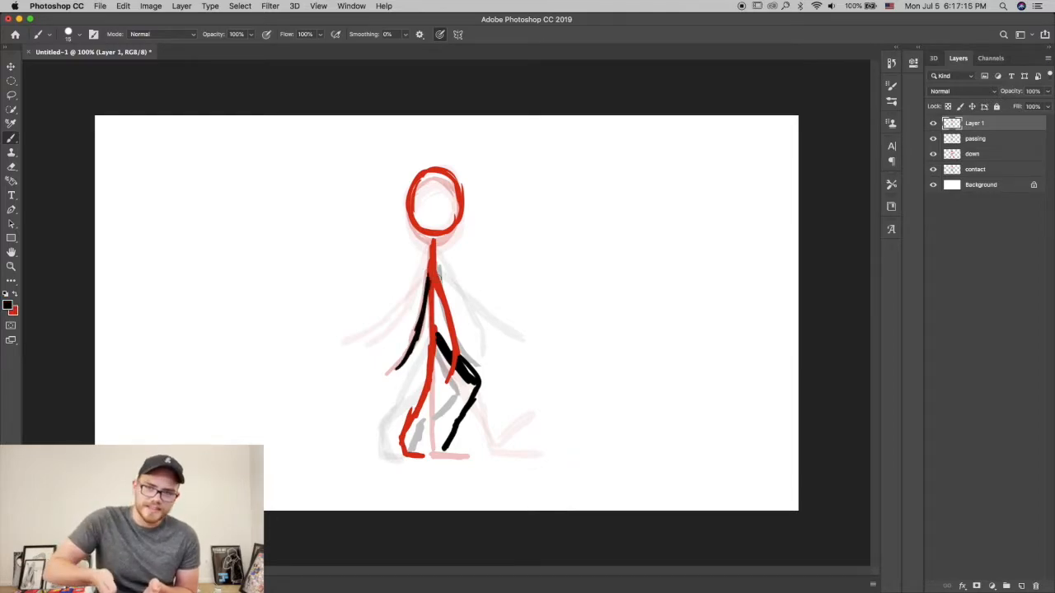
{"action": "key", "text": "super+z"}
{"action": "left_click_drag", "start_coordinate": [429, 274], "coordinate": [407, 376]}
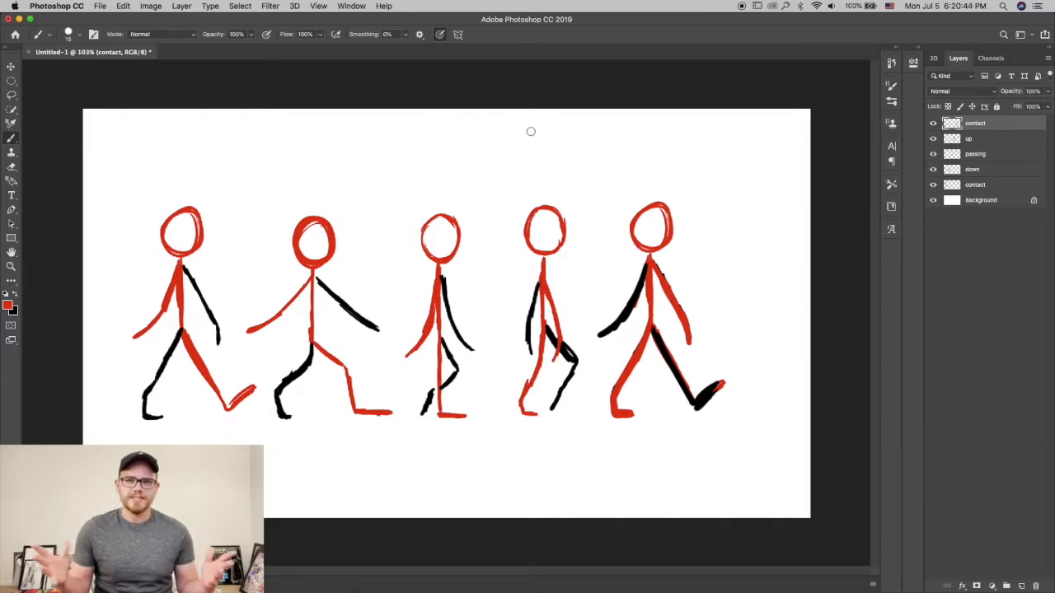
Switch to Maya and save the rig's centre-of-gravity control as a quick select set named COG on the shelf
{"action": "left_click", "coordinate": [10, 18]}
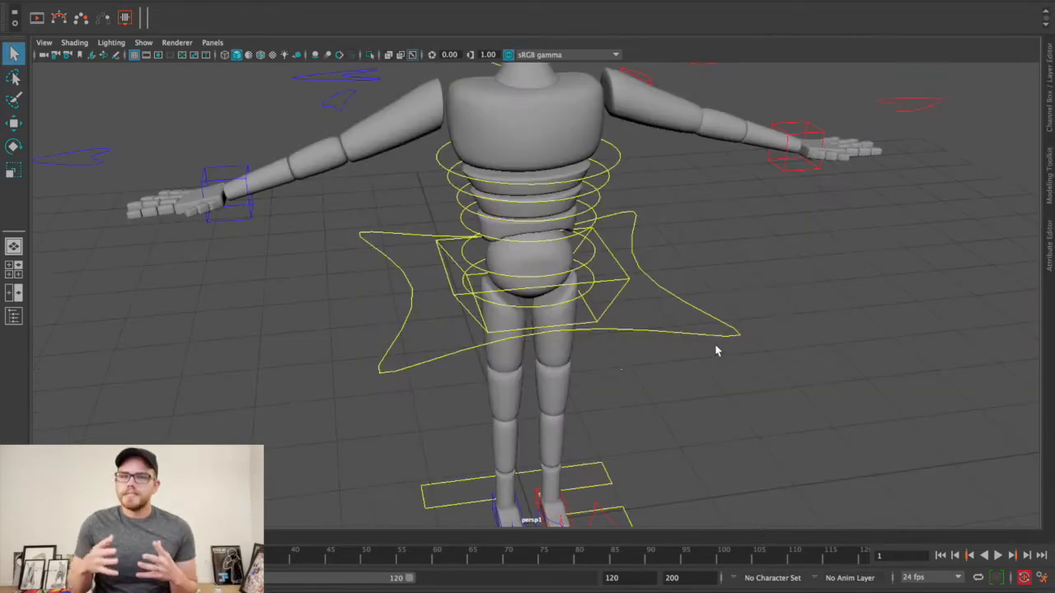
{"action": "left_click_drag", "start_coordinate": [384, 322], "coordinate": [409, 389]}
{"action": "left_click_drag", "start_coordinate": [349, 400], "coordinate": [327, 356], "text": "alt"}
{"action": "left_click", "coordinate": [327, 355]}
{"action": "left_click", "coordinate": [352, 275]}
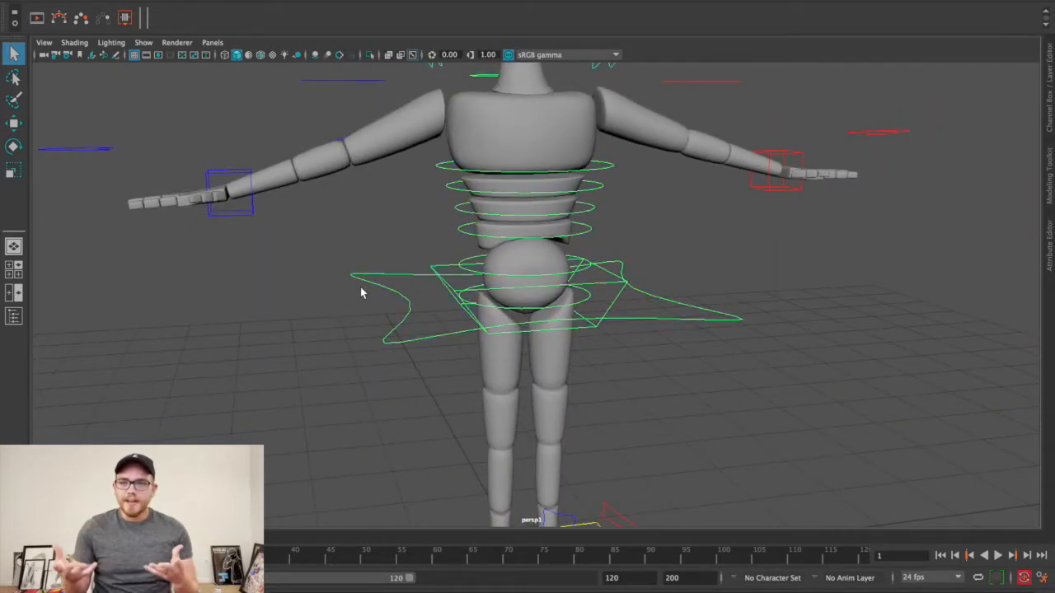
{"action": "left_click", "coordinate": [66, 2]}
{"action": "mouse_move", "coordinate": [110, 232]}
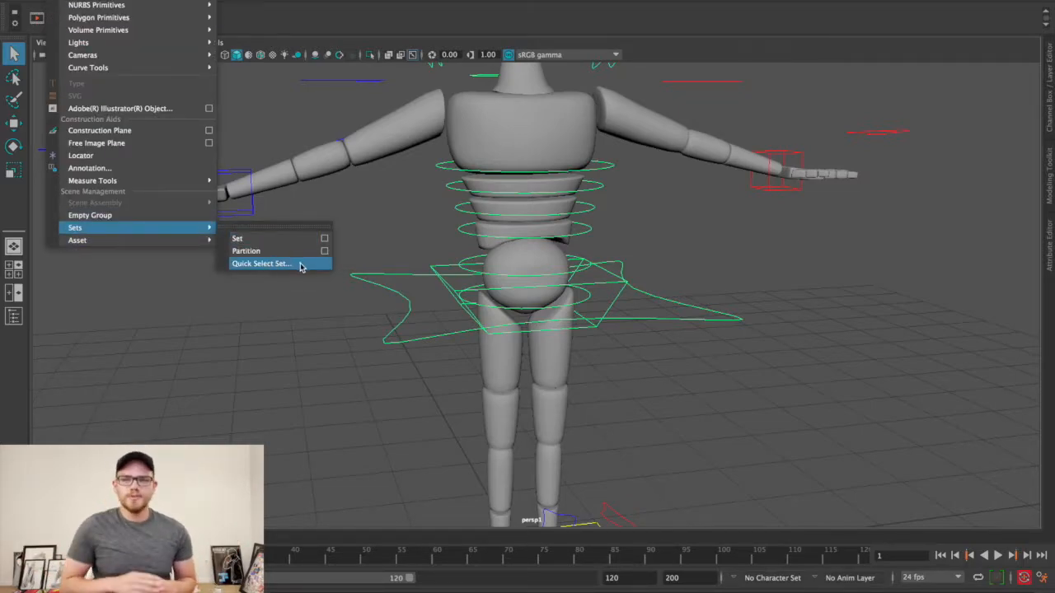
{"action": "left_click", "coordinate": [262, 264]}
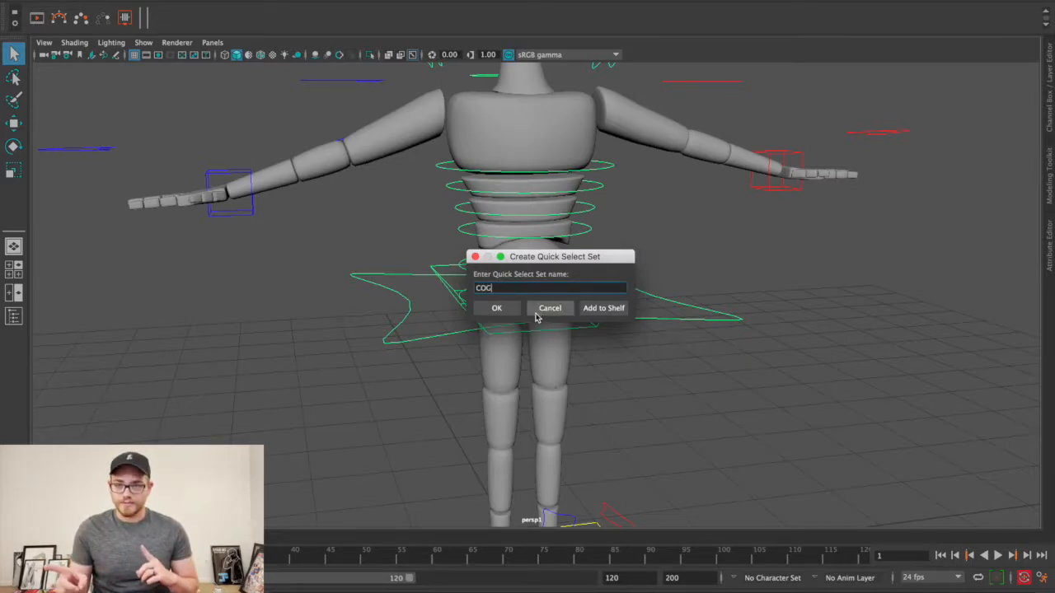
{"action": "left_click", "coordinate": [604, 309]}
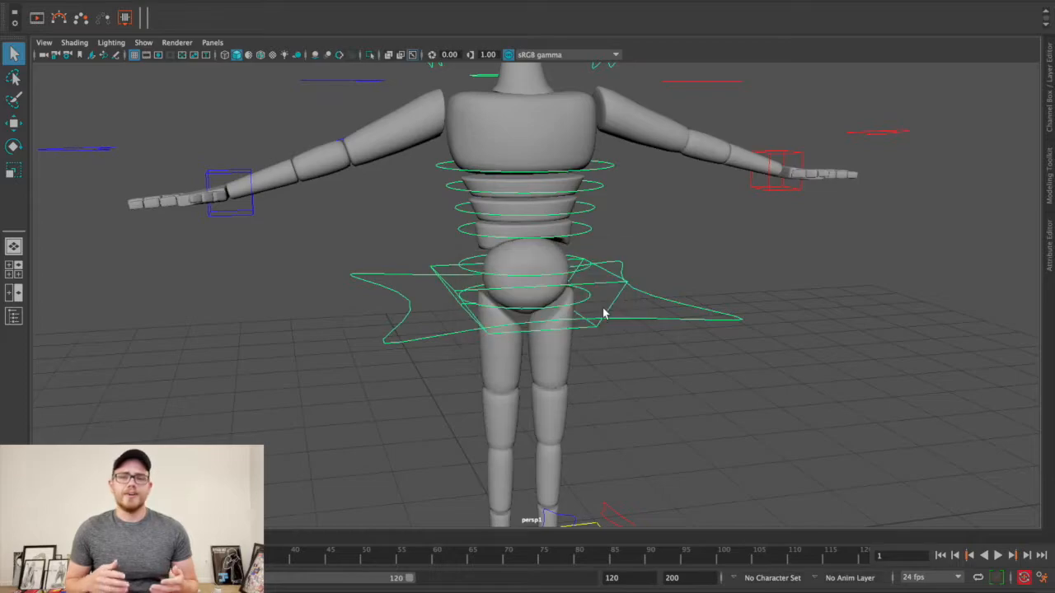
Move the blue right foot control forward and the red left foot control back to about -0.4 in Translate Z
{"action": "left_click", "coordinate": [723, 383]}
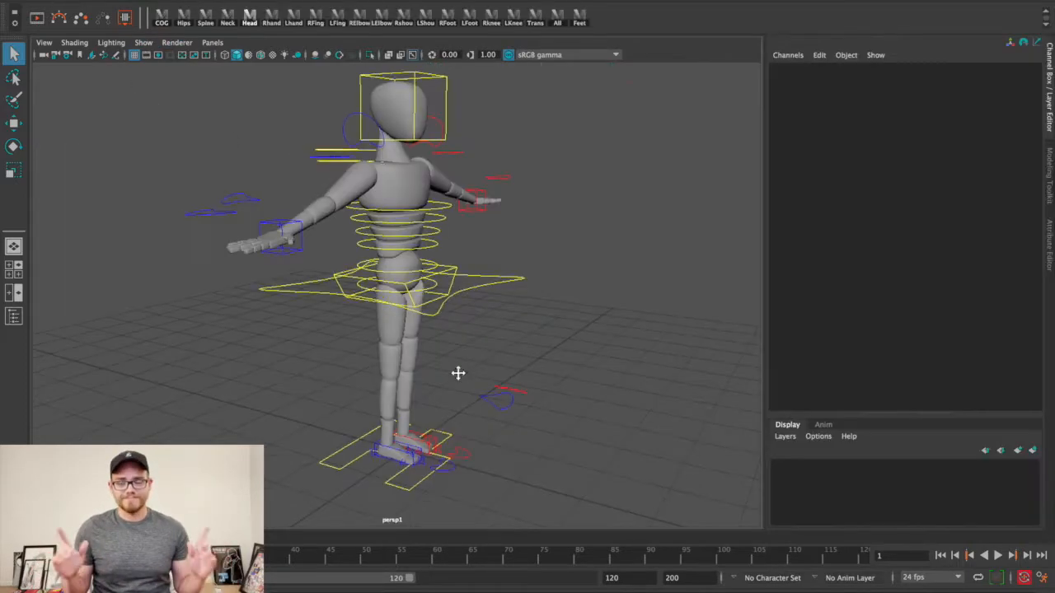
{"action": "left_click_drag", "start_coordinate": [459, 371], "coordinate": [464, 407], "text": "alt"}
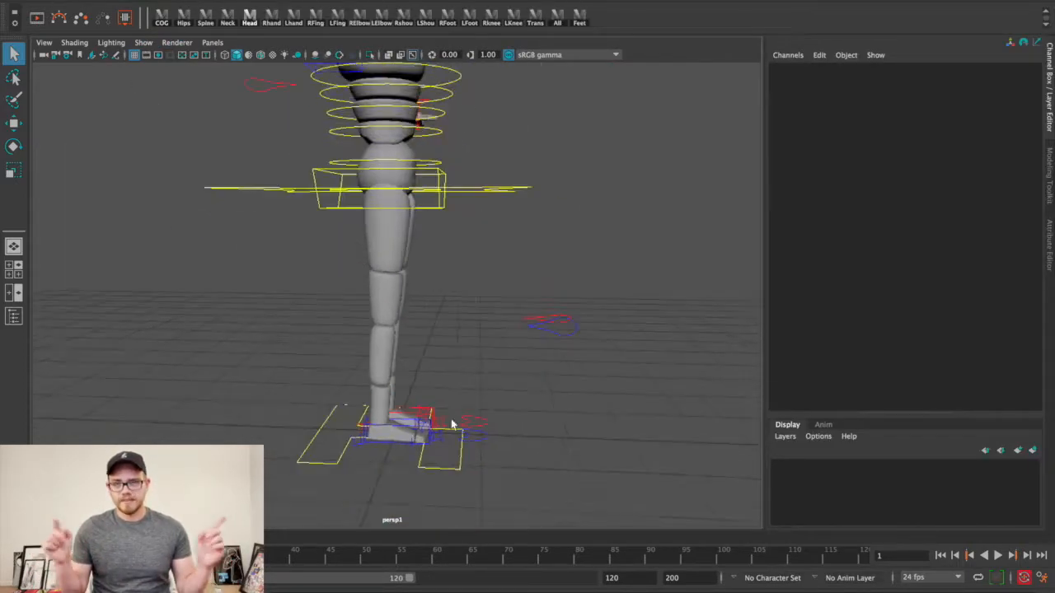
{"action": "left_click", "coordinate": [425, 439]}
{"action": "key", "text": "w"}
{"action": "left_click_drag", "start_coordinate": [542, 423], "coordinate": [545, 426]}
{"action": "right_click_drag", "start_coordinate": [375, 428], "coordinate": [405, 431], "text": "alt"}
{"action": "left_click_drag", "start_coordinate": [549, 447], "coordinate": [543, 447]}
{"action": "left_click", "coordinate": [430, 426]}
{"action": "left_click_drag", "start_coordinate": [476, 428], "coordinate": [435, 429]}
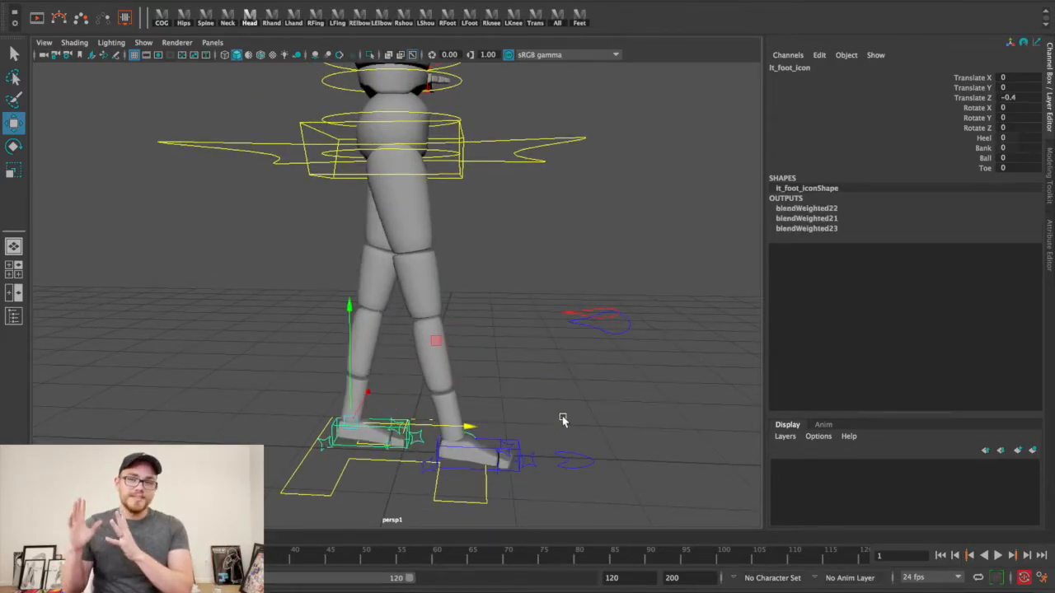
Lower the rig's centre-of-gravity control slightly so the knees bend in the stride
{"action": "left_click", "coordinate": [563, 420]}
{"action": "left_click_drag", "start_coordinate": [562, 419], "coordinate": [554, 403], "text": "alt"}
{"action": "middle_click_drag", "start_coordinate": [555, 403], "coordinate": [554, 297], "text": "alt"}
{"action": "mouse_move", "coordinate": [554, 296]}
{"action": "right_mouse_down", "text": "alt"}
{"action": "mouse_move", "coordinate": [579, 351]}
{"action": "mouse_move", "coordinate": [569, 289]}
{"action": "right_mouse_up", "text": "alt"}
{"action": "middle_click_drag", "start_coordinate": [569, 288], "coordinate": [569, 402], "text": "alt"}
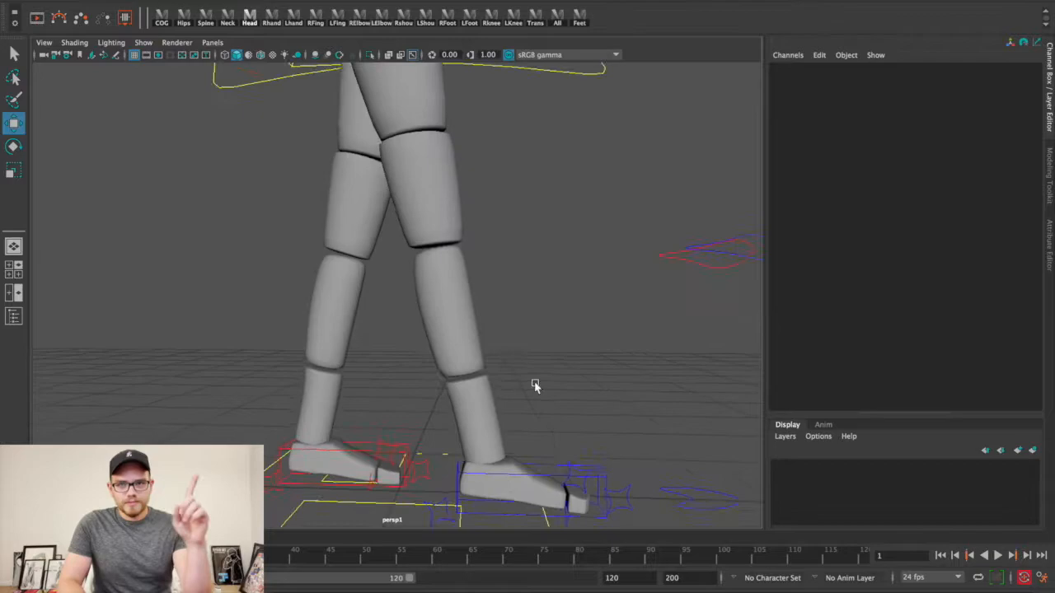
{"action": "right_click_drag", "start_coordinate": [569, 402], "coordinate": [519, 379], "text": "alt"}
{"action": "left_click", "coordinate": [385, 133]}
{"action": "left_click_drag", "start_coordinate": [386, 133], "coordinate": [386, 145]}
Adjust the Ball value of the left rear foot and the Heel value of the right front foot
{"action": "left_click", "coordinate": [397, 482]}
{"action": "middle_click_drag", "start_coordinate": [397, 482], "coordinate": [424, 451], "text": "alt"}
{"action": "right_click_drag", "start_coordinate": [425, 452], "coordinate": [453, 449], "text": "alt"}
{"action": "left_click", "coordinate": [403, 437]}
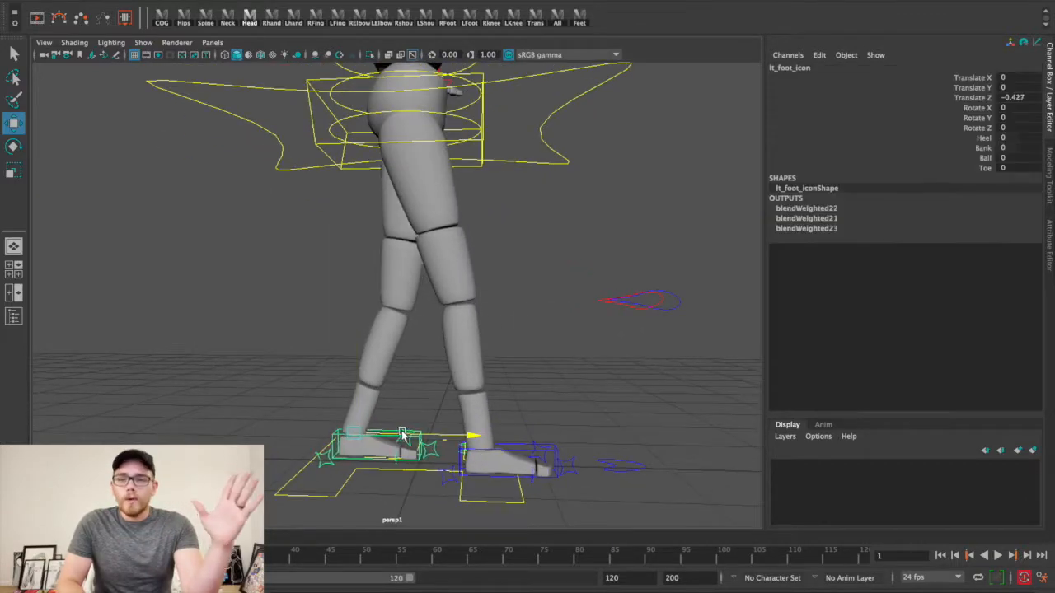
{"action": "left_click", "coordinate": [984, 158]}
{"action": "middle_click_drag", "start_coordinate": [565, 380], "coordinate": [584, 379]}
{"action": "left_click", "coordinate": [552, 450]}
{"action": "left_click", "coordinate": [983, 138]}
{"action": "middle_click_drag", "start_coordinate": [614, 341], "coordinate": [603, 344]}
Raise the centre-of-gravity control slightly to refine the bend of the legs
{"action": "left_click_drag", "start_coordinate": [603, 343], "coordinate": [576, 412], "text": "alt"}
{"action": "mouse_move", "coordinate": [577, 412]}
{"action": "right_mouse_down", "text": "alt"}
{"action": "mouse_move", "coordinate": [510, 464]}
{"action": "mouse_move", "coordinate": [593, 417]}
{"action": "right_mouse_up", "text": "alt"}
{"action": "left_click_drag", "start_coordinate": [593, 417], "coordinate": [404, 413], "text": "alt"}
{"action": "key", "text": "w"}
{"action": "left_click_drag", "start_coordinate": [514, 290], "coordinate": [623, 365], "text": "alt"}
{"action": "left_click", "coordinate": [541, 169]}
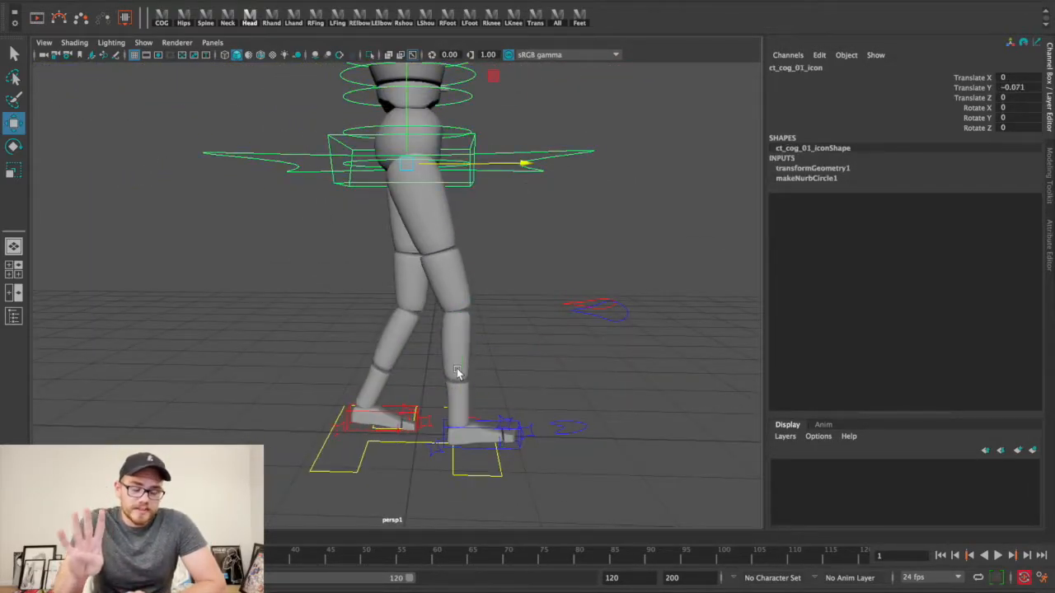
{"action": "left_click_drag", "start_coordinate": [405, 156], "coordinate": [408, 146]}
{"action": "left_click_drag", "start_coordinate": [528, 323], "coordinate": [554, 332], "text": "alt"}
Fine-tune the heel lift of the left rear foot through its Ball value
{"action": "left_click", "coordinate": [409, 415]}
{"action": "left_click", "coordinate": [977, 158]}
{"action": "middle_click_drag", "start_coordinate": [612, 321], "coordinate": [601, 325]}
{"action": "left_click", "coordinate": [585, 346]}
Rotate the right and left foot controls slightly outward
{"action": "left_click_drag", "start_coordinate": [585, 347], "coordinate": [491, 445], "text": "alt"}
{"action": "left_click", "coordinate": [386, 403]}
{"action": "key", "text": "e"}
{"action": "left_click_drag", "start_coordinate": [414, 416], "coordinate": [397, 418]}
{"action": "left_click", "coordinate": [436, 311]}
{"action": "left_click", "coordinate": [450, 334]}
{"action": "left_click_drag", "start_coordinate": [453, 343], "coordinate": [468, 342]}
{"action": "left_click", "coordinate": [521, 399]}
Reposition the controls of both legs with the Move tool to refine the stance from several viewing angles
{"action": "left_click_drag", "start_coordinate": [521, 399], "coordinate": [456, 447], "text": "alt"}
{"action": "right_click_drag", "start_coordinate": [456, 448], "coordinate": [412, 412], "text": "alt"}
{"action": "left_click", "coordinate": [381, 358]}
{"action": "key", "text": "w"}
{"action": "left_click_drag", "start_coordinate": [373, 375], "coordinate": [384, 415]}
{"action": "left_click_drag", "start_coordinate": [384, 415], "coordinate": [441, 432], "text": "alt"}
{"action": "left_click_drag", "start_coordinate": [441, 382], "coordinate": [366, 392]}
{"action": "left_click", "coordinate": [431, 384]}
{"action": "left_click_drag", "start_coordinate": [493, 389], "coordinate": [478, 459]}
{"action": "left_click", "coordinate": [516, 431]}
Select the hips control for rotation and inspect the pose from above and from the front
{"action": "left_click_drag", "start_coordinate": [601, 261], "coordinate": [615, 384], "text": "alt"}
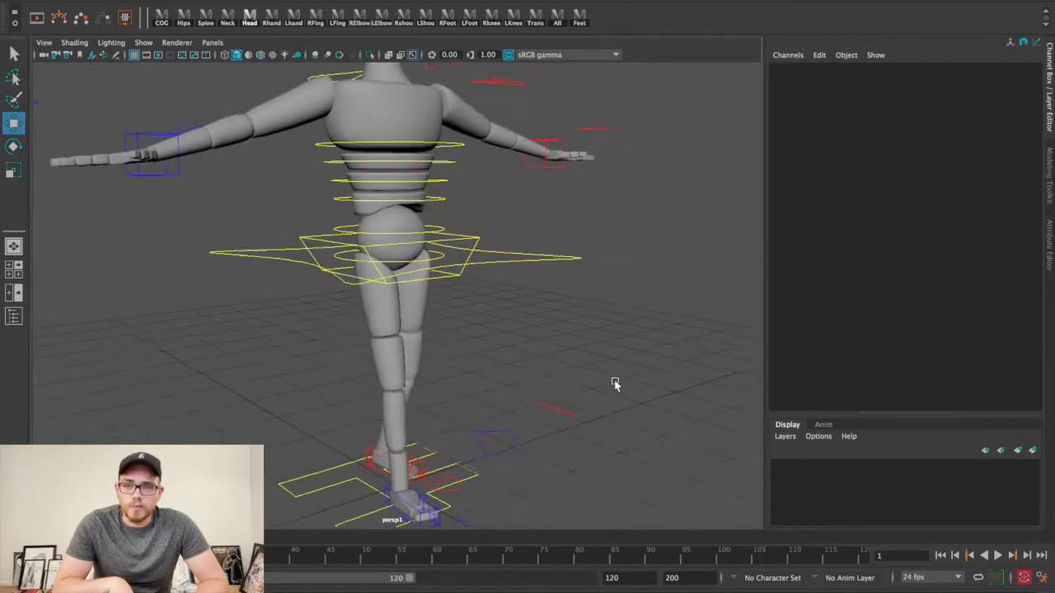
{"action": "left_click", "coordinate": [365, 248]}
{"action": "left_click_drag", "start_coordinate": [365, 247], "coordinate": [538, 394], "text": "alt"}
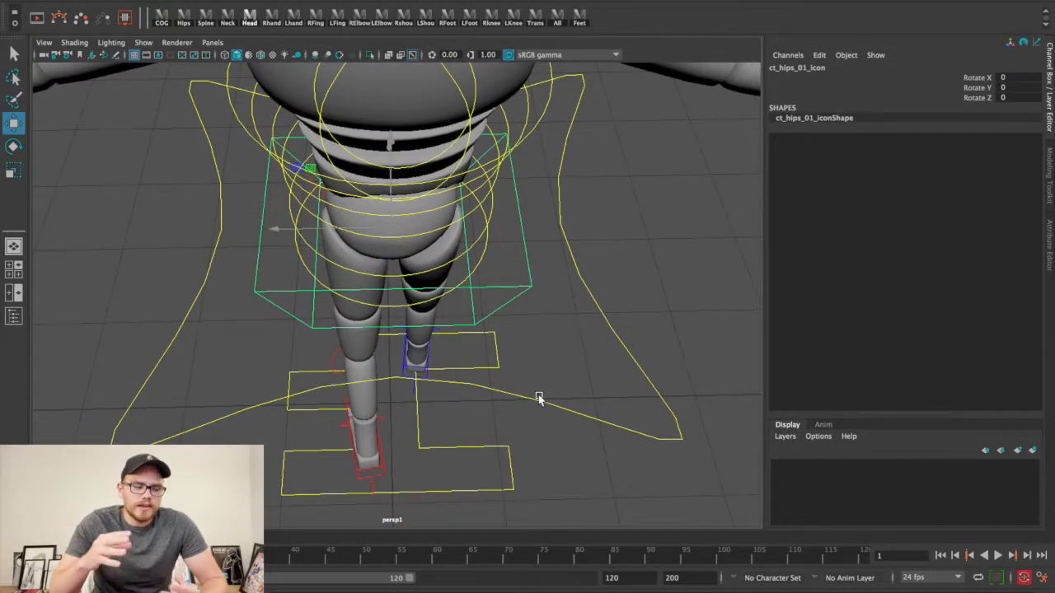
{"action": "key", "text": "e"}
{"action": "left_click_drag", "start_coordinate": [471, 360], "coordinate": [405, 398], "text": "alt"}
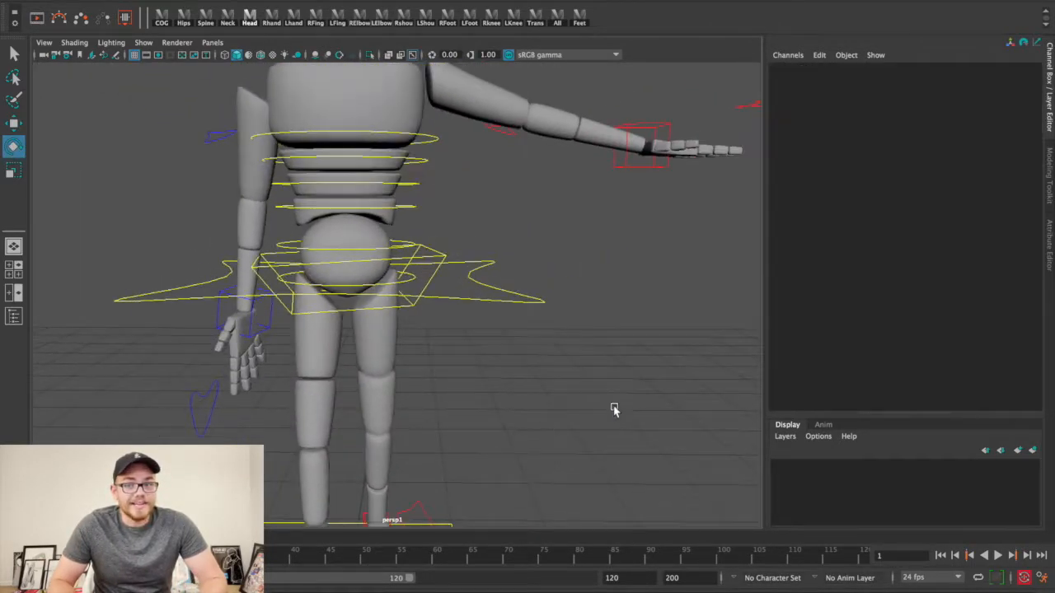
{"action": "left_click_drag", "start_coordinate": [612, 412], "coordinate": [585, 401], "text": "alt"}
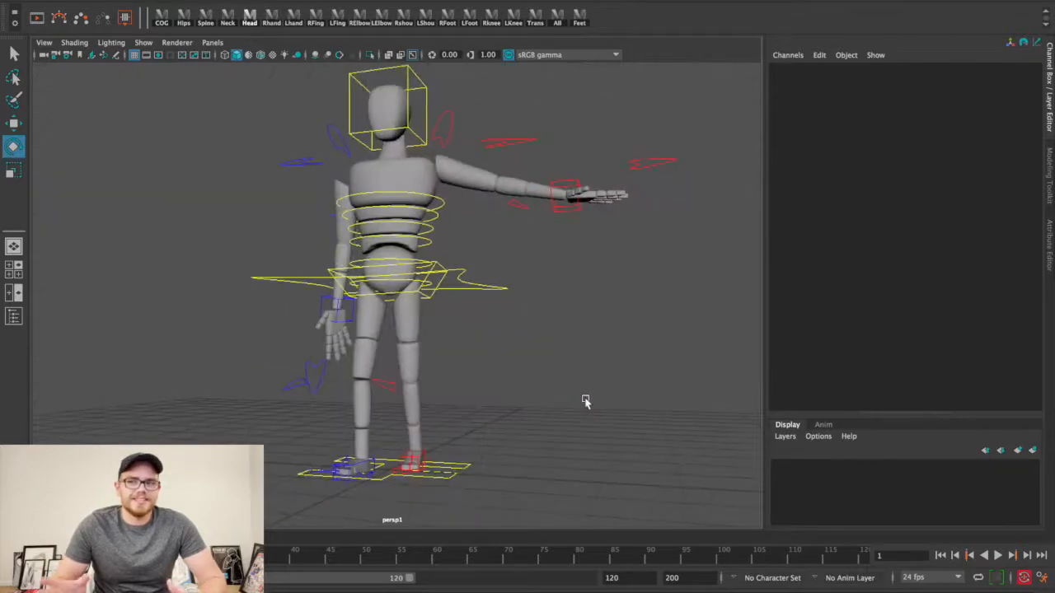
Lower the left hand control from the outstretched arm pose to the character's side with the Move tool
{"action": "left_click", "coordinate": [566, 199]}
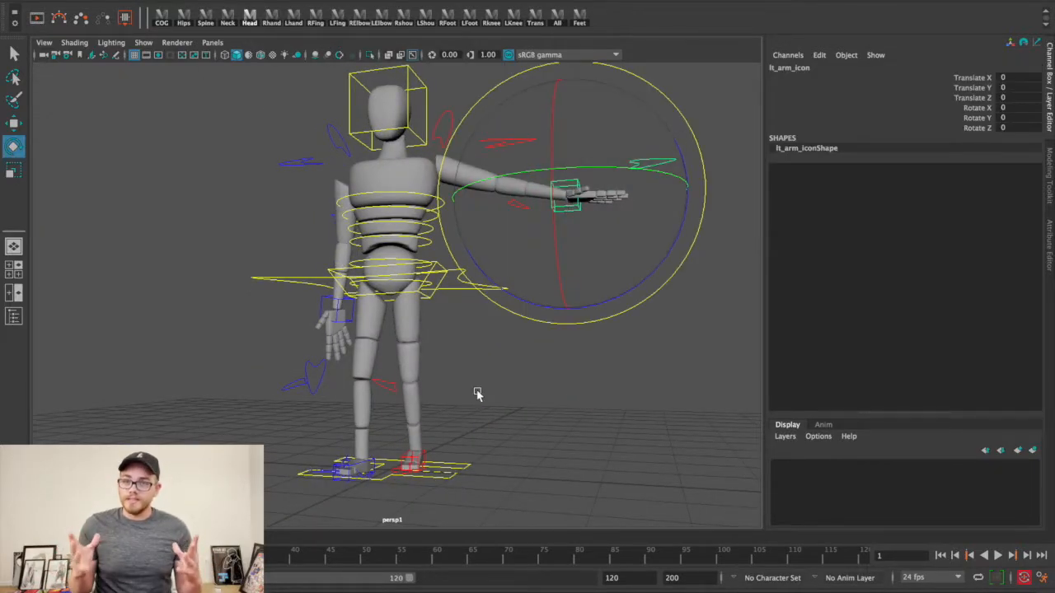
{"action": "key", "text": "w"}
{"action": "left_click_drag", "start_coordinate": [563, 158], "coordinate": [557, 237]}
{"action": "left_click_drag", "start_coordinate": [616, 275], "coordinate": [487, 271]}
{"action": "left_click_drag", "start_coordinate": [600, 428], "coordinate": [574, 433], "text": "alt"}
Rotate the left hand control so the hand hangs down with the palm toward the thigh
{"action": "key", "text": "e"}
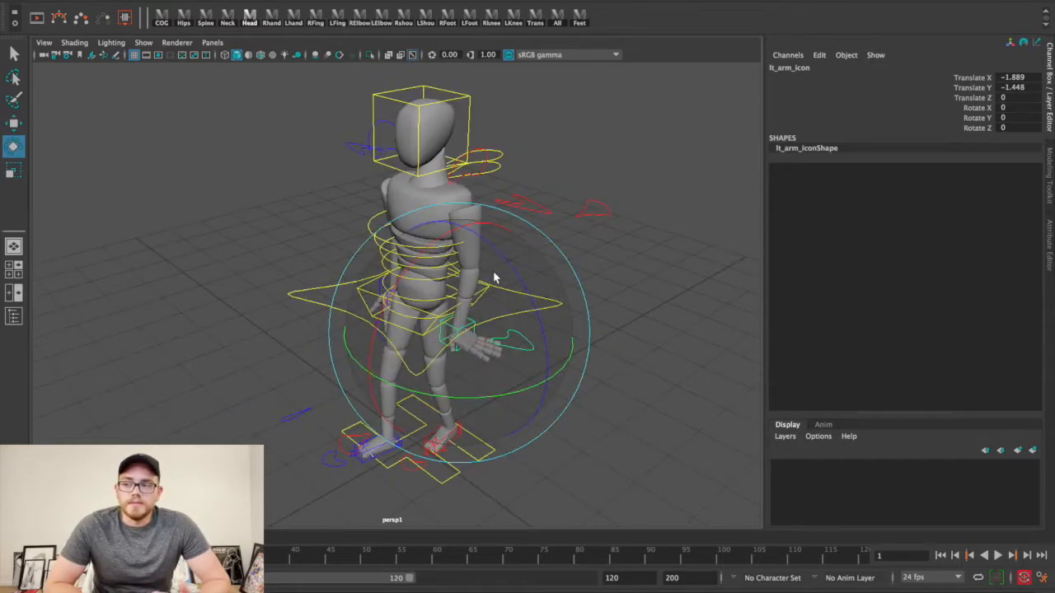
{"action": "right_click_drag", "start_coordinate": [494, 278], "coordinate": [559, 419], "text": "alt"}
{"action": "left_click_drag", "start_coordinate": [559, 418], "coordinate": [580, 494], "text": "alt"}
{"action": "mouse_move", "coordinate": [543, 318]}
{"action": "left_mouse_down"}
{"action": "mouse_move", "coordinate": [530, 316]}
{"action": "mouse_move", "coordinate": [553, 315]}
{"action": "left_mouse_up"}
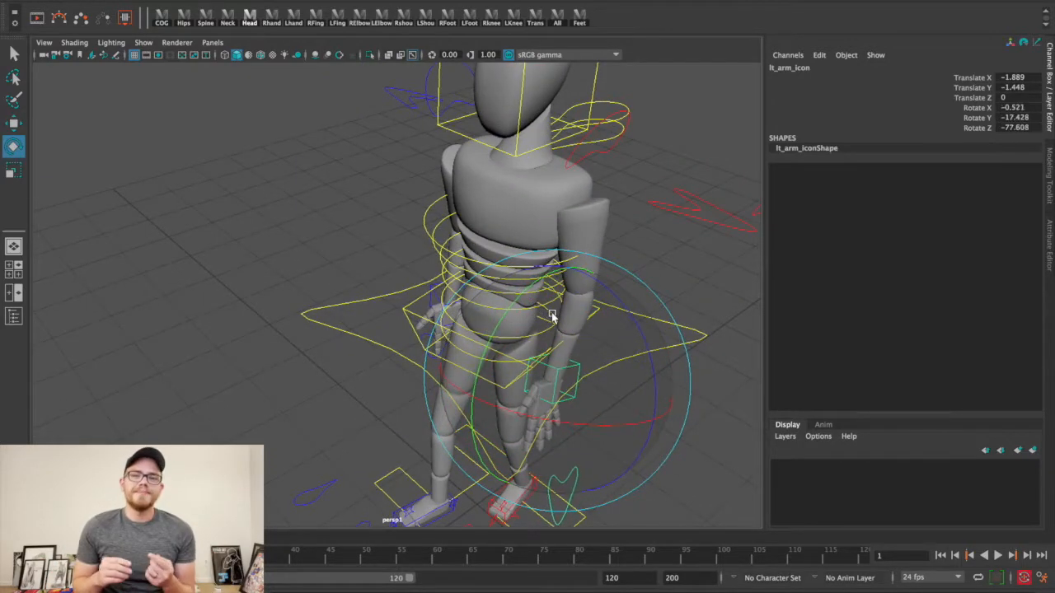
Reposition the left hand control beside the thigh, working from two viewing angles
{"action": "left_click_drag", "start_coordinate": [346, 354], "coordinate": [484, 368], "text": "alt"}
{"action": "key", "text": "w"}
{"action": "left_click_drag", "start_coordinate": [448, 294], "coordinate": [461, 297]}
{"action": "left_click_drag", "start_coordinate": [502, 356], "coordinate": [402, 357], "text": "alt"}
{"action": "left_click_drag", "start_coordinate": [527, 332], "coordinate": [533, 333]}
Move the opposite hand control and an elbow control to shape the bend and swing of the arms
{"action": "left_click_drag", "start_coordinate": [412, 336], "coordinate": [400, 351], "text": "alt"}
{"action": "left_click", "coordinate": [298, 321]}
{"action": "left_click_drag", "start_coordinate": [302, 325], "coordinate": [321, 328]}
{"action": "left_click_drag", "start_coordinate": [297, 346], "coordinate": [355, 330], "text": "alt"}
{"action": "left_click", "coordinate": [572, 335]}
{"action": "left_click_drag", "start_coordinate": [610, 375], "coordinate": [528, 375], "text": "alt"}
{"action": "left_click", "coordinate": [124, 256]}
{"action": "left_click_drag", "start_coordinate": [152, 236], "coordinate": [160, 225]}
{"action": "left_click", "coordinate": [206, 272]}
{"action": "left_click_drag", "start_coordinate": [247, 330], "coordinate": [323, 406], "text": "alt"}
Refine the height and depth of the hand controls so the arms swing opposite to the legs
{"action": "left_click", "coordinate": [374, 332]}
{"action": "left_click_drag", "start_coordinate": [377, 288], "coordinate": [377, 315]}
{"action": "left_click", "coordinate": [515, 388]}
{"action": "left_click_drag", "start_coordinate": [527, 396], "coordinate": [487, 412], "text": "alt"}
{"action": "left_click", "coordinate": [367, 384]}
{"action": "left_click", "coordinate": [361, 327]}
{"action": "left_click_drag", "start_coordinate": [371, 362], "coordinate": [476, 367], "text": "alt"}
{"action": "left_click_drag", "start_coordinate": [354, 328], "coordinate": [346, 329]}
{"action": "left_click_drag", "start_coordinate": [387, 362], "coordinate": [482, 400], "text": "alt"}
{"action": "left_click_drag", "start_coordinate": [452, 344], "coordinate": [474, 362]}
Shift the elbow control behind the character slightly with the Move tool
{"action": "left_click", "coordinate": [519, 157]}
{"action": "mouse_move", "coordinate": [561, 170]}
{"action": "left_mouse_down"}
{"action": "mouse_move", "coordinate": [548, 167]}
{"action": "mouse_move", "coordinate": [574, 172]}
{"action": "left_mouse_up"}
{"action": "left_click", "coordinate": [496, 357]}
{"action": "left_click_drag", "start_coordinate": [496, 358], "coordinate": [423, 302], "text": "alt"}
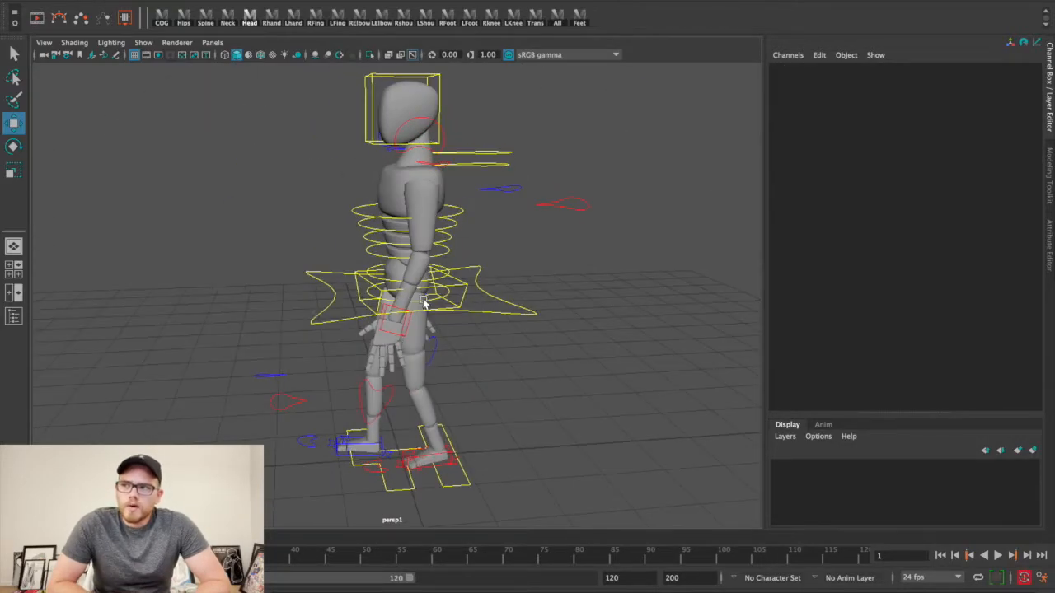
Select the spine controls together and rotate them so the torso twists and leans forward
{"action": "left_click", "coordinate": [206, 18]}
{"action": "left_click_drag", "start_coordinate": [236, 294], "coordinate": [408, 317], "text": "alt"}
{"action": "key", "text": "e"}
{"action": "left_click_drag", "start_coordinate": [239, 239], "coordinate": [354, 247], "text": "alt"}
{"action": "left_click_drag", "start_coordinate": [412, 226], "coordinate": [450, 231]}
{"action": "left_click", "coordinate": [560, 330]}
{"action": "left_click_drag", "start_coordinate": [560, 330], "coordinate": [452, 475], "text": "alt"}
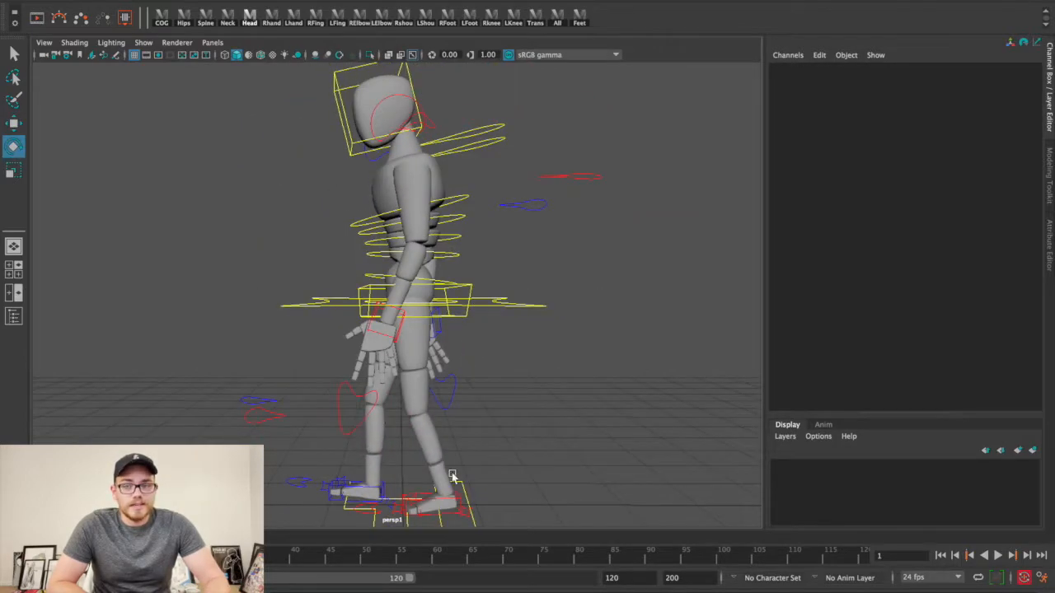
Rotate the hand controls on both sides to adjust the angle of the wrists
{"action": "left_click_drag", "start_coordinate": [581, 393], "coordinate": [688, 435], "text": "alt"}
{"action": "left_click", "coordinate": [358, 326]}
{"action": "left_click_drag", "start_coordinate": [364, 365], "coordinate": [470, 385]}
{"action": "left_click", "coordinate": [533, 382]}
{"action": "left_click_drag", "start_coordinate": [532, 381], "coordinate": [522, 369], "text": "alt"}
{"action": "left_click", "coordinate": [473, 326]}
{"action": "left_click_drag", "start_coordinate": [459, 318], "coordinate": [492, 403]}
{"action": "left_click", "coordinate": [651, 418]}
{"action": "left_click_drag", "start_coordinate": [650, 419], "coordinate": [346, 214], "text": "alt"}
Counter-rotate the neck and head controls so the head faces forward over the twisted torso
{"action": "left_click", "coordinate": [495, 337]}
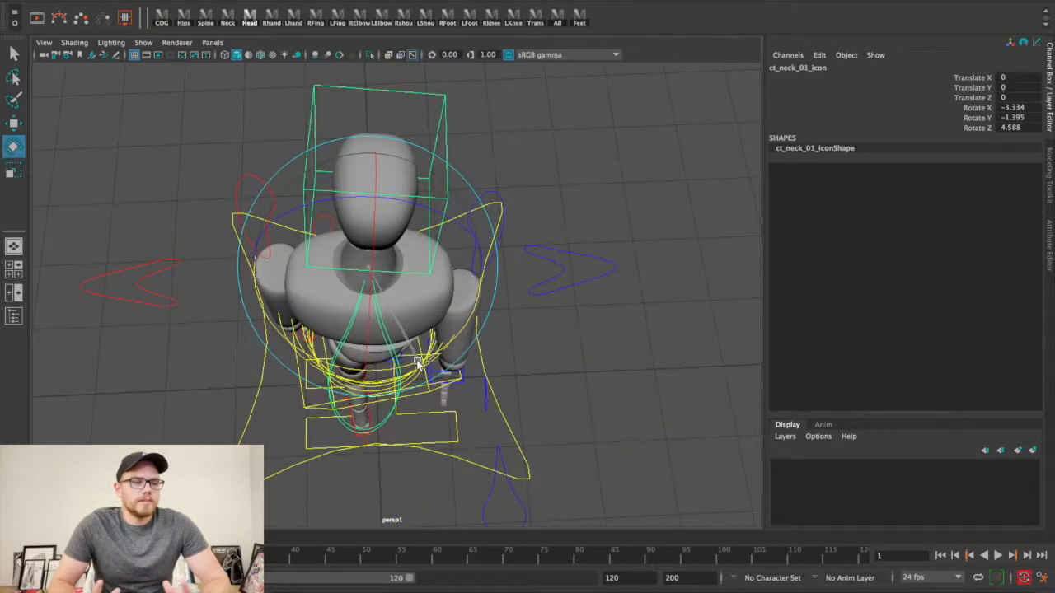
{"action": "left_click", "coordinate": [521, 383]}
{"action": "left_click_drag", "start_coordinate": [521, 384], "coordinate": [387, 264], "text": "alt"}
{"action": "left_click", "coordinate": [374, 245]}
{"action": "left_click", "coordinate": [374, 246]}
{"action": "middle_click_drag", "start_coordinate": [612, 349], "coordinate": [525, 301]}
{"action": "left_click_drag", "start_coordinate": [525, 302], "coordinate": [539, 440], "text": "alt"}
{"action": "left_click", "coordinate": [565, 476]}
{"action": "right_click_drag", "start_coordinate": [539, 441], "coordinate": [494, 412], "text": "alt"}
Play the blocked walk and examine the pose around the hips from the side and front
{"action": "key", "text": "alt+v"}
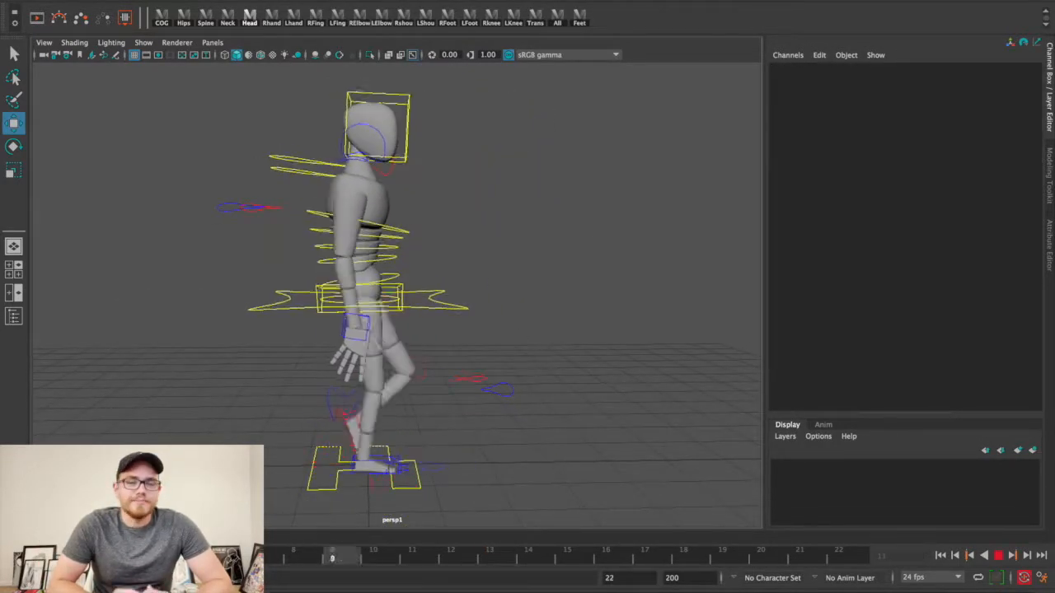
{"action": "key", "text": "alt+v"}
{"action": "left_click_drag", "start_coordinate": [647, 409], "coordinate": [631, 366], "text": "alt"}
{"action": "left_click", "coordinate": [410, 307]}
{"action": "left_click_drag", "start_coordinate": [409, 308], "coordinate": [464, 244], "text": "alt"}
{"action": "key", "text": "e"}
{"action": "left_click", "coordinate": [561, 367]}
{"action": "left_click_drag", "start_coordinate": [560, 366], "coordinate": [452, 406], "text": "alt"}
{"action": "left_click_drag", "start_coordinate": [512, 394], "coordinate": [574, 374], "text": "alt"}
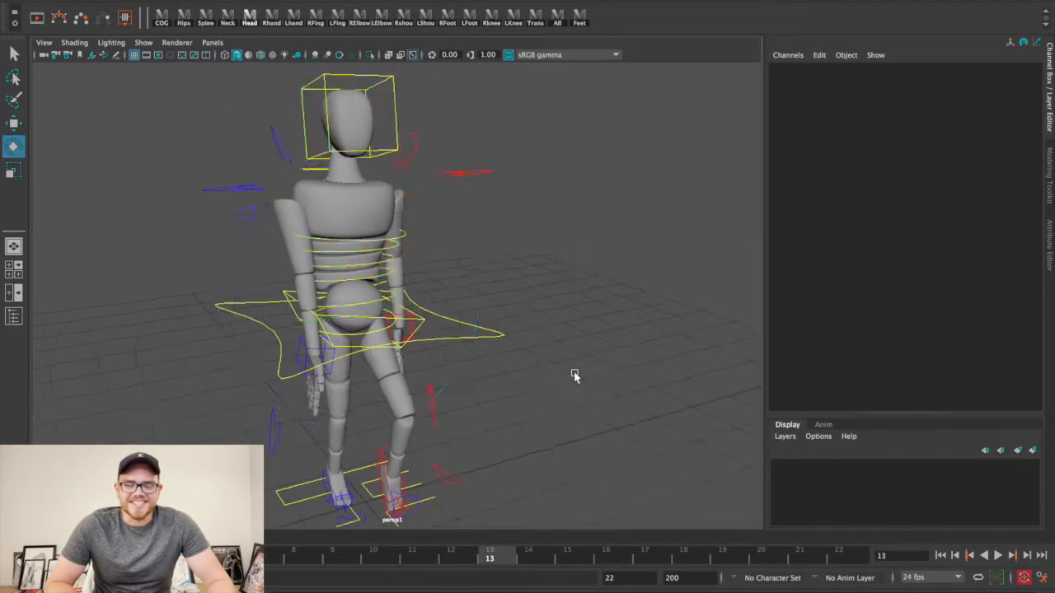
Swing the hips control at frame 13 to a Rotate Y of about -13.3
{"action": "left_click", "coordinate": [423, 315]}
{"action": "left_click", "coordinate": [537, 396]}
{"action": "middle_click_drag", "start_coordinate": [531, 402], "coordinate": [534, 357], "text": "alt"}
{"action": "left_click_drag", "start_coordinate": [535, 357], "coordinate": [612, 376], "text": "alt"}
{"action": "left_click", "coordinate": [416, 285]}
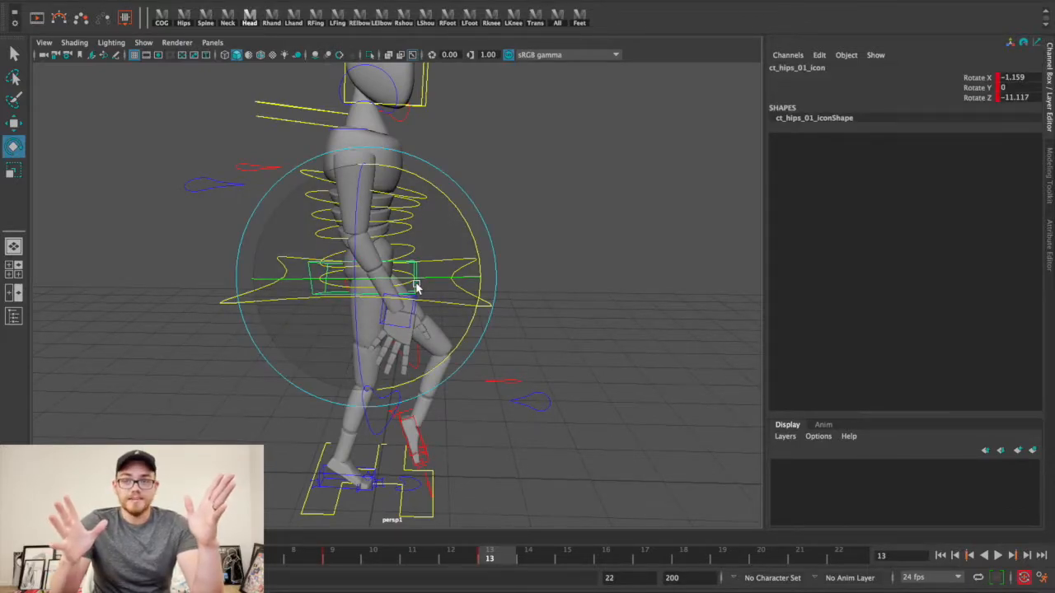
{"action": "left_click_drag", "start_coordinate": [416, 284], "coordinate": [312, 310]}
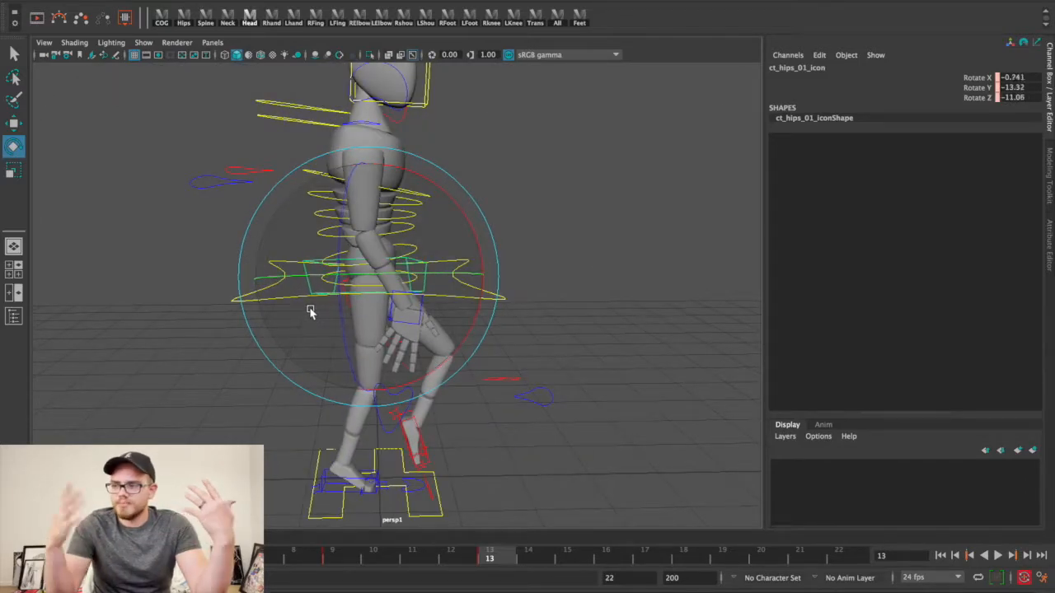
{"action": "left_click_drag", "start_coordinate": [310, 312], "coordinate": [362, 268], "text": "alt"}
{"action": "left_click", "coordinate": [487, 425]}
Adjust the rotation of the spine controls and nudge the center of gravity control vertically at frame 13
{"action": "left_click_drag", "start_coordinate": [692, 375], "coordinate": [512, 396], "text": "alt"}
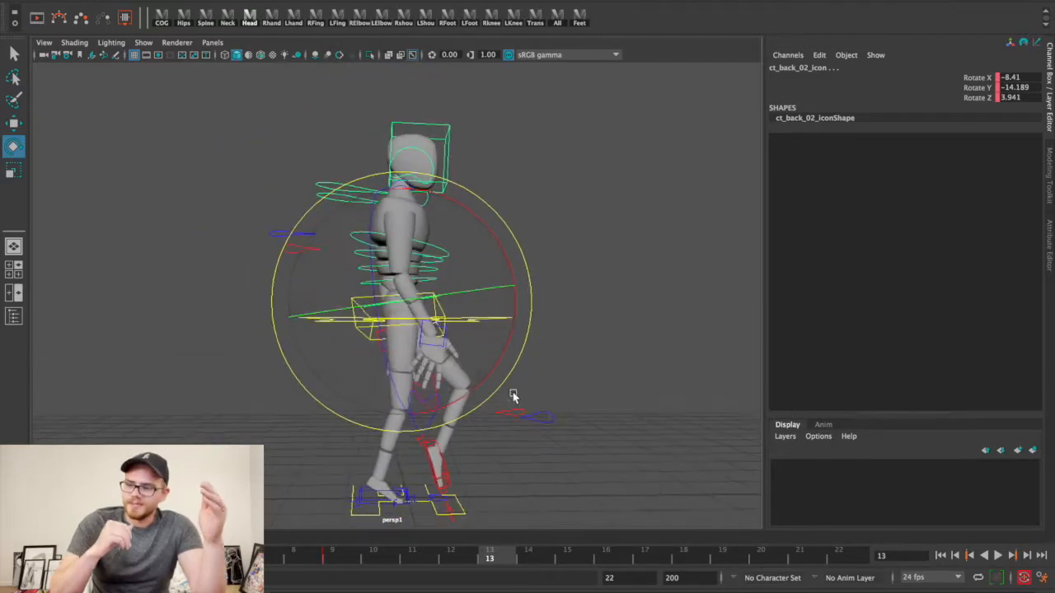
{"action": "left_click_drag", "start_coordinate": [495, 249], "coordinate": [500, 243]}
{"action": "left_click", "coordinate": [379, 308]}
{"action": "key", "text": "w"}
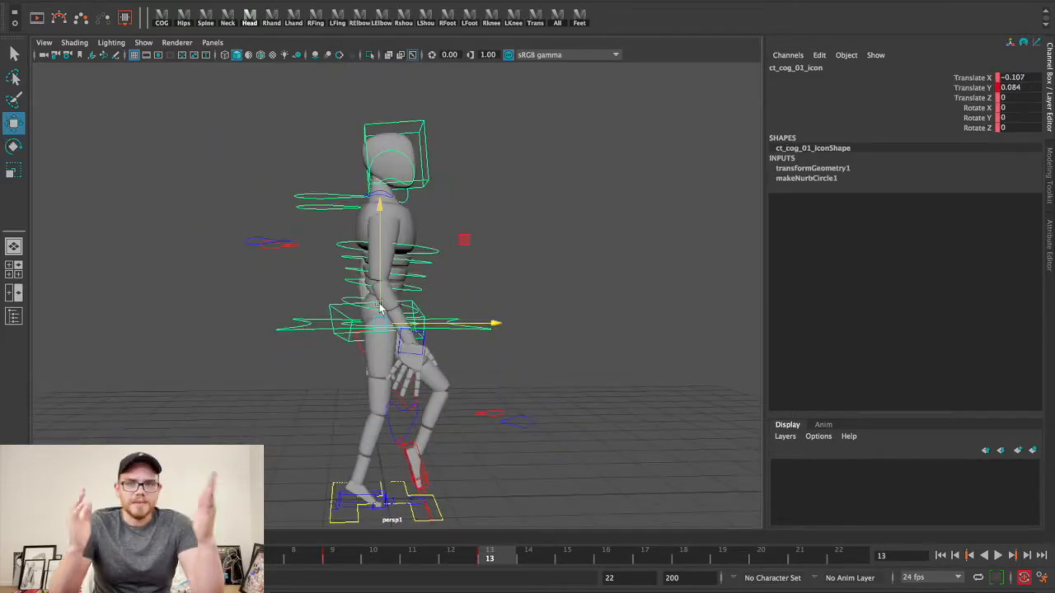
{"action": "left_click_drag", "start_coordinate": [382, 299], "coordinate": [382, 300]}
Examine the left foot up close, play the animation, and return to frame 13
{"action": "left_click", "coordinate": [565, 444]}
{"action": "mouse_move", "coordinate": [565, 444]}
{"action": "left_mouse_down", "text": "alt"}
{"action": "mouse_move", "coordinate": [458, 447]}
{"action": "mouse_move", "coordinate": [565, 443]}
{"action": "left_mouse_up", "text": "alt"}
{"action": "middle_click_drag", "start_coordinate": [420, 498], "coordinate": [404, 365], "text": "alt"}
{"action": "scroll", "coordinate": [404, 365], "scroll_direction": "up", "scroll_amount": 5}
{"action": "left_click", "coordinate": [406, 365]}
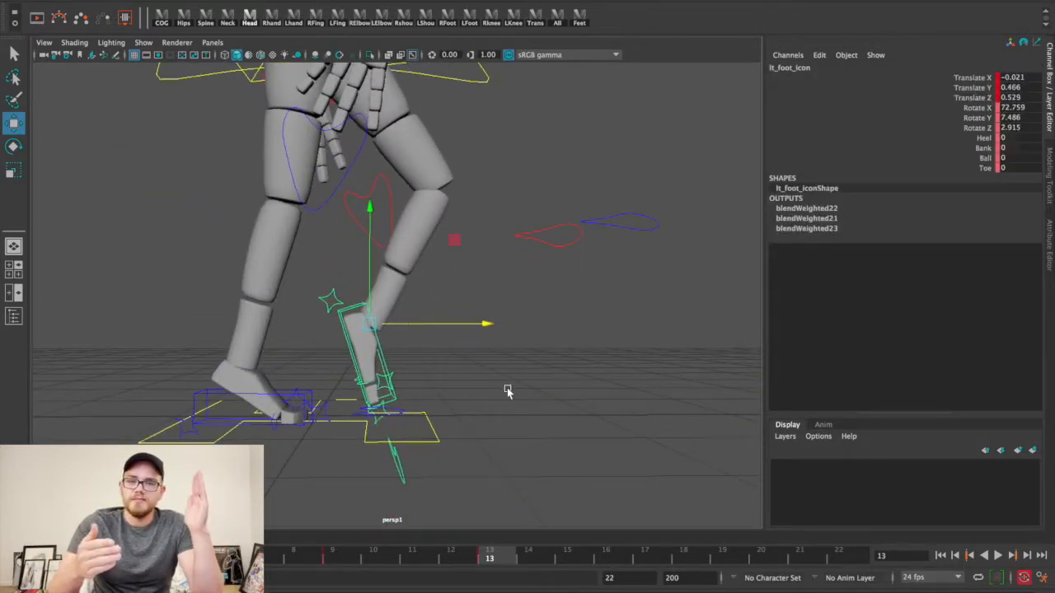
{"action": "left_click", "coordinate": [457, 362]}
{"action": "key", "text": "alt+v"}
{"action": "left_click", "coordinate": [486, 553]}
Rotate the hand controls on both sides at frame 13 to refine the arm pose
{"action": "scroll", "coordinate": [400, 408], "scroll_direction": "down", "scroll_amount": 3}
{"action": "middle_click_drag", "start_coordinate": [412, 272], "coordinate": [465, 435], "text": "alt"}
{"action": "left_click_drag", "start_coordinate": [466, 435], "coordinate": [276, 329], "text": "alt"}
{"action": "left_click", "coordinate": [428, 280]}
{"action": "key", "text": "e"}
{"action": "left_click_drag", "start_coordinate": [353, 385], "coordinate": [397, 383]}
{"action": "left_click", "coordinate": [546, 398]}
{"action": "left_click_drag", "start_coordinate": [546, 398], "coordinate": [795, 331], "text": "alt"}
{"action": "left_click", "coordinate": [473, 290]}
{"action": "left_click_drag", "start_coordinate": [431, 387], "coordinate": [486, 408]}
{"action": "left_click", "coordinate": [642, 417]}
Examine the upper-body controls at frame 13 from several angles and play the animation
{"action": "left_click_drag", "start_coordinate": [642, 417], "coordinate": [339, 434], "text": "alt"}
{"action": "middle_click_drag", "start_coordinate": [338, 433], "coordinate": [329, 503], "text": "alt"}
{"action": "left_click", "coordinate": [351, 224]}
{"action": "left_click", "coordinate": [337, 193]}
{"action": "left_click", "coordinate": [332, 200]}
{"action": "left_click", "coordinate": [633, 322]}
{"action": "left_click_drag", "start_coordinate": [634, 323], "coordinate": [428, 348], "text": "alt"}
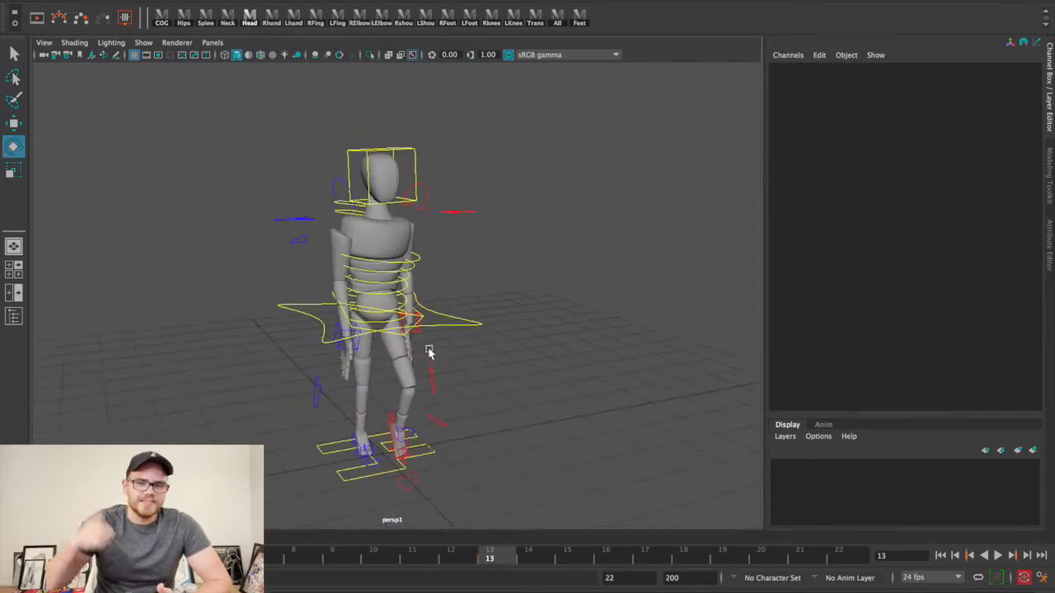
{"action": "key", "text": "alt+v"}
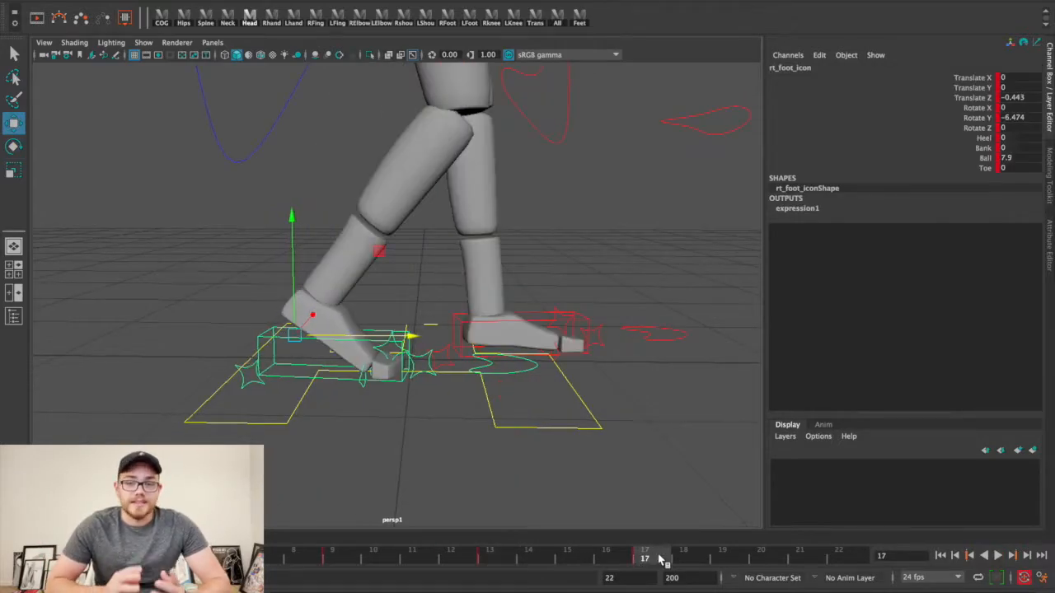
Adjust the right foot's Ball value at frame 17 and set it to about 4.7 at frame 13
{"action": "left_click", "coordinate": [984, 157]}
{"action": "mouse_move", "coordinate": [669, 305]}
{"action": "middle_mouse_down"}
{"action": "mouse_move", "coordinate": [656, 306]}
{"action": "mouse_move", "coordinate": [676, 306]}
{"action": "middle_mouse_up"}
{"action": "mouse_move", "coordinate": [650, 559]}
{"action": "left_mouse_down"}
{"action": "mouse_move", "coordinate": [476, 561]}
{"action": "mouse_move", "coordinate": [656, 559]}
{"action": "left_mouse_up"}
{"action": "middle_click_drag", "start_coordinate": [713, 221], "coordinate": [685, 221]}
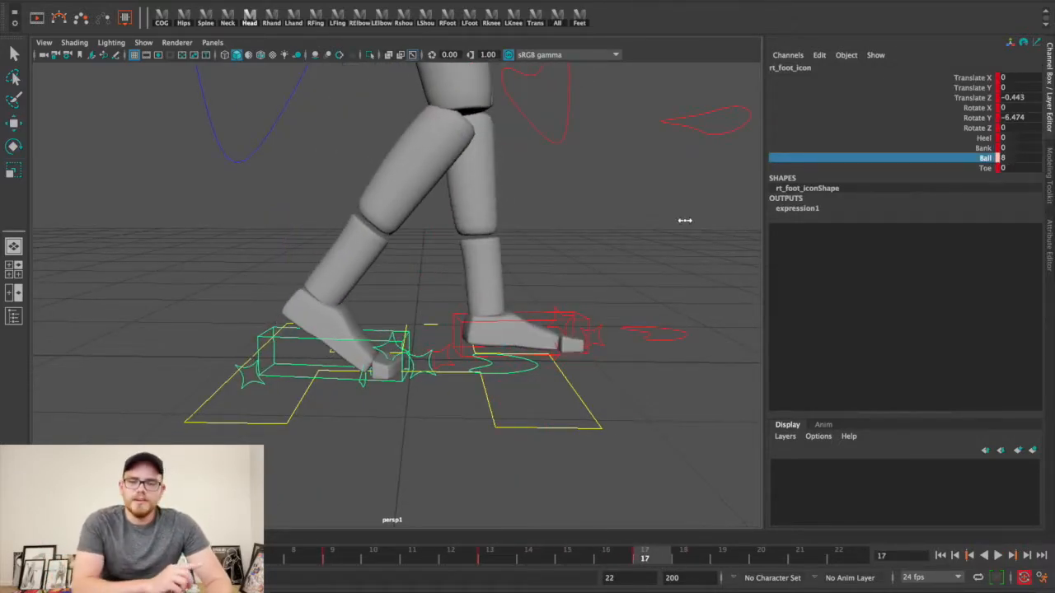
{"action": "middle_click_drag", "start_coordinate": [684, 275], "coordinate": [661, 275]}
{"action": "left_click", "coordinate": [492, 562]}
{"action": "middle_click_drag", "start_coordinate": [756, 313], "coordinate": [736, 313]}
{"action": "right_click_drag", "start_coordinate": [660, 307], "coordinate": [568, 302], "text": "alt"}
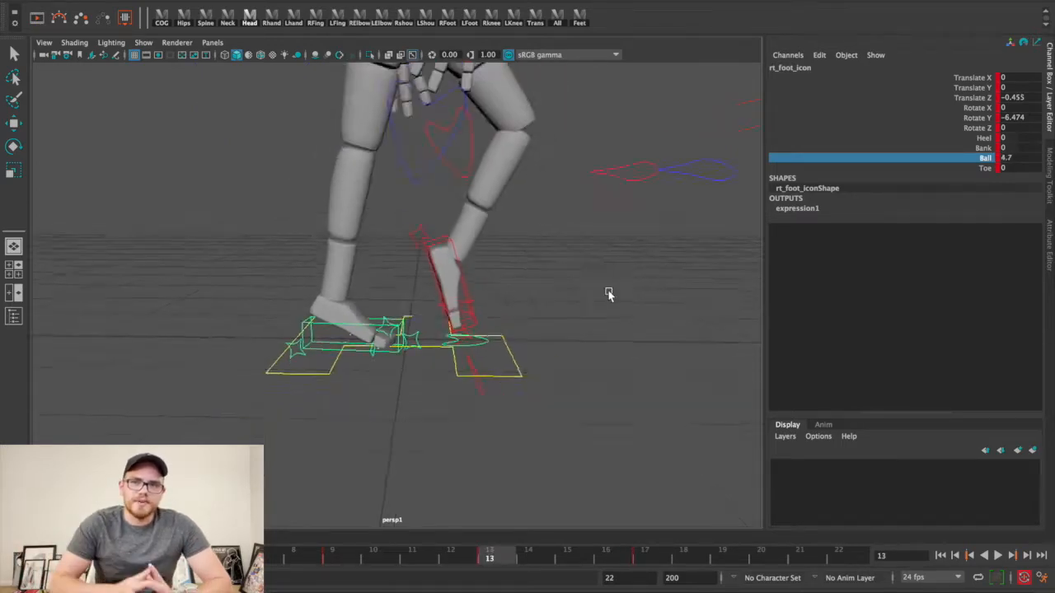
Lower the center of gravity control at frame 13 to a Translate Y of about -0.024
{"action": "middle_click_drag", "start_coordinate": [543, 272], "coordinate": [532, 387], "text": "alt"}
{"action": "left_click", "coordinate": [468, 193]}
{"action": "key", "text": "w"}
{"action": "left_click_drag", "start_coordinate": [385, 163], "coordinate": [388, 176]}
Lower the hand controls of both arms slightly at frame 13 with the Move tool
{"action": "right_click_drag", "start_coordinate": [552, 404], "coordinate": [285, 370], "text": "alt"}
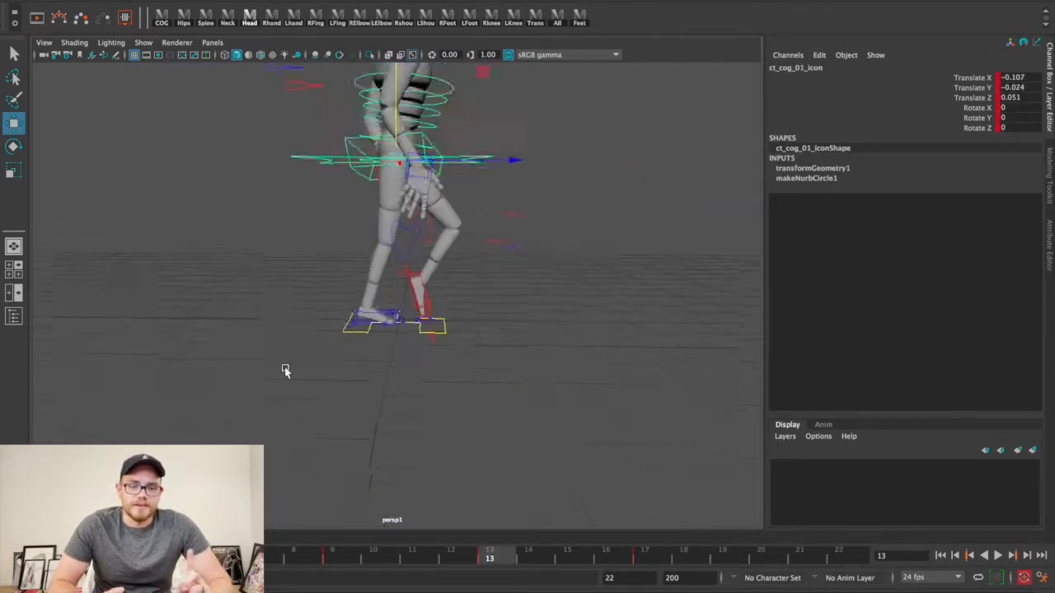
{"action": "middle_click_drag", "start_coordinate": [404, 187], "coordinate": [419, 303], "text": "alt"}
{"action": "left_click", "coordinate": [419, 303]}
{"action": "left_click", "coordinate": [419, 304]}
{"action": "left_click_drag", "start_coordinate": [417, 259], "coordinate": [418, 271]}
{"action": "left_click", "coordinate": [597, 359]}
{"action": "left_click_drag", "start_coordinate": [597, 359], "coordinate": [462, 368], "text": "alt"}
{"action": "left_click", "coordinate": [431, 309]}
{"action": "left_click_drag", "start_coordinate": [426, 259], "coordinate": [426, 270]}
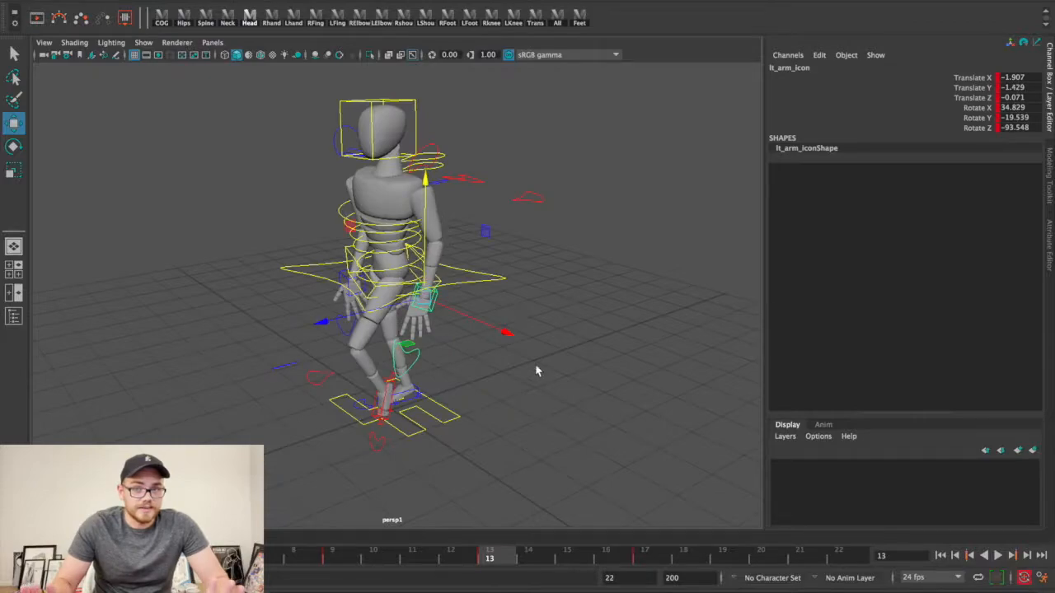
{"action": "left_click_drag", "start_coordinate": [537, 370], "coordinate": [667, 367], "text": "alt"}
{"action": "left_click", "coordinate": [591, 456]}
{"action": "left_click_drag", "start_coordinate": [591, 455], "coordinate": [582, 504], "text": "alt"}
Reduce the right foot's Ball value at frame 17 to lower the heel, and scrub from frame 13 to check it
{"action": "left_click", "coordinate": [647, 566]}
{"action": "left_click", "coordinate": [445, 448]}
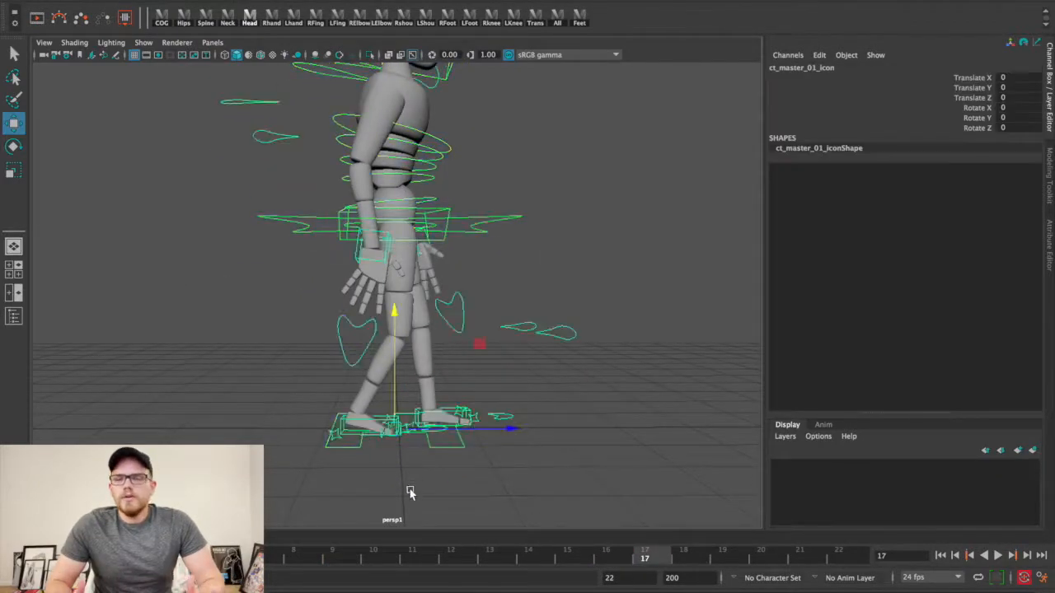
{"action": "middle_click_drag", "start_coordinate": [409, 494], "coordinate": [404, 395], "text": "alt"}
{"action": "right_click_drag", "start_coordinate": [404, 395], "coordinate": [527, 387], "text": "alt"}
{"action": "left_click", "coordinate": [389, 335]}
{"action": "left_click", "coordinate": [494, 564]}
{"action": "left_click", "coordinate": [646, 565]}
{"action": "left_click", "coordinate": [1009, 158]}
{"action": "type", "text": "20"}
{"action": "key", "text": "Return"}
{"action": "left_click", "coordinate": [561, 454]}
{"action": "mouse_move", "coordinate": [560, 454]}
{"action": "left_mouse_down", "text": "alt"}
{"action": "mouse_move", "coordinate": [606, 466]}
{"action": "mouse_move", "coordinate": [551, 445]}
{"action": "left_mouse_up", "text": "alt"}
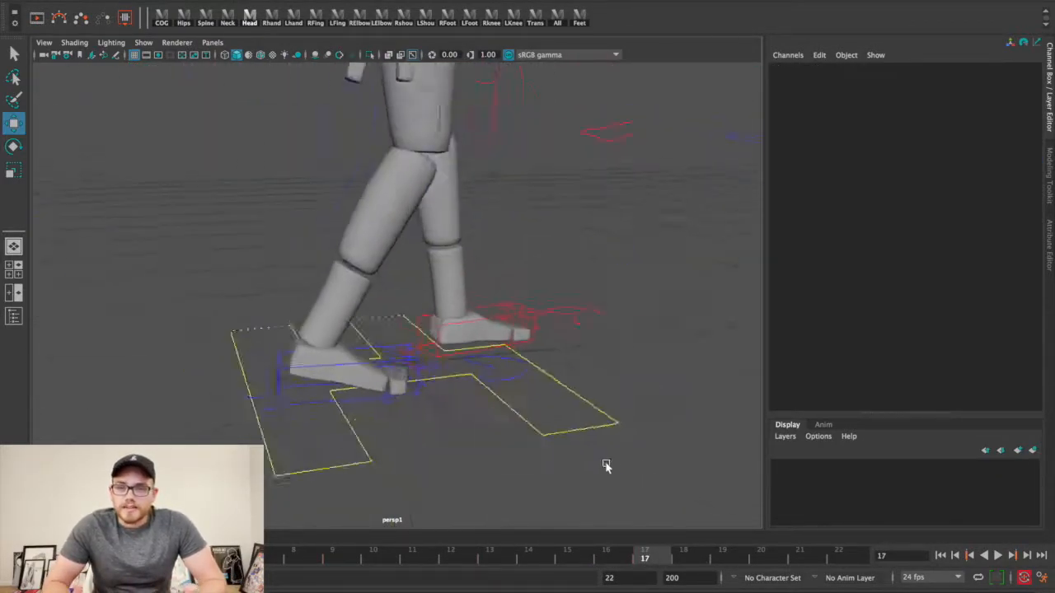
{"action": "left_click_drag", "start_coordinate": [478, 562], "coordinate": [647, 565]}
{"action": "left_click", "coordinate": [246, 401]}
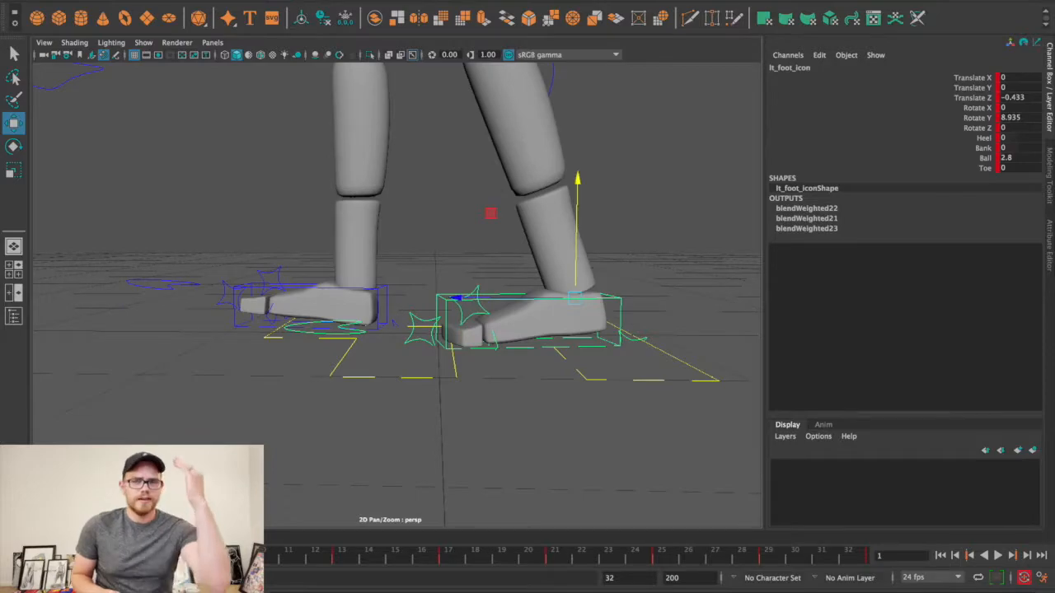
Step between neighbouring keyframes and play the walk to examine how the left foot rolls off the ground
{"action": "key", "text": "period"}
{"action": "key", "text": "comma"}
{"action": "key", "text": "period"}
{"action": "key", "text": "comma"}
{"action": "key", "text": "alt+v"}
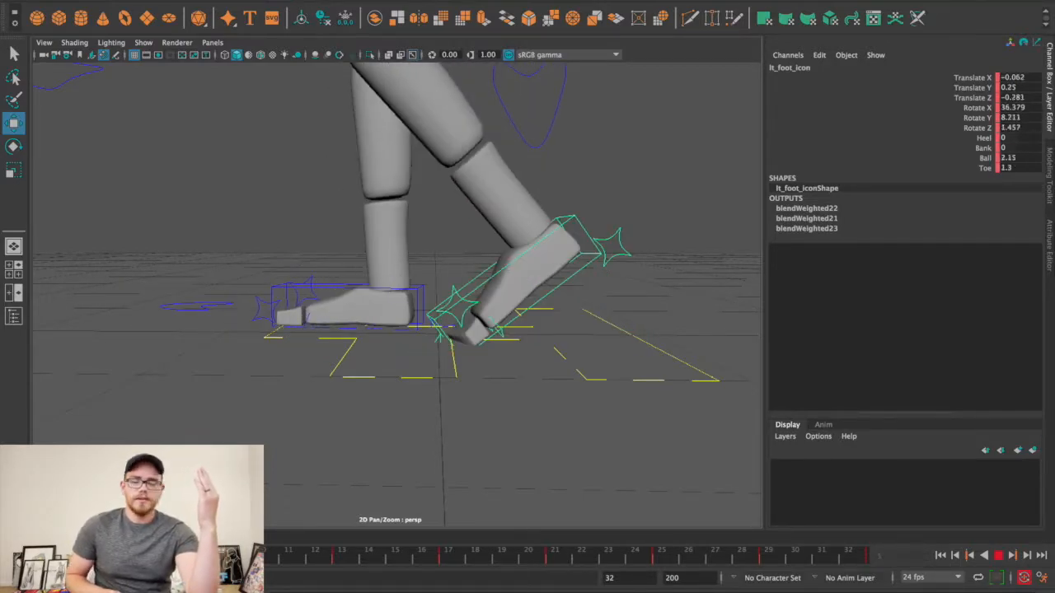
{"action": "key", "text": "alt+v"}
{"action": "key", "text": "alt+v"}
{"action": "key", "text": "alt+v"}
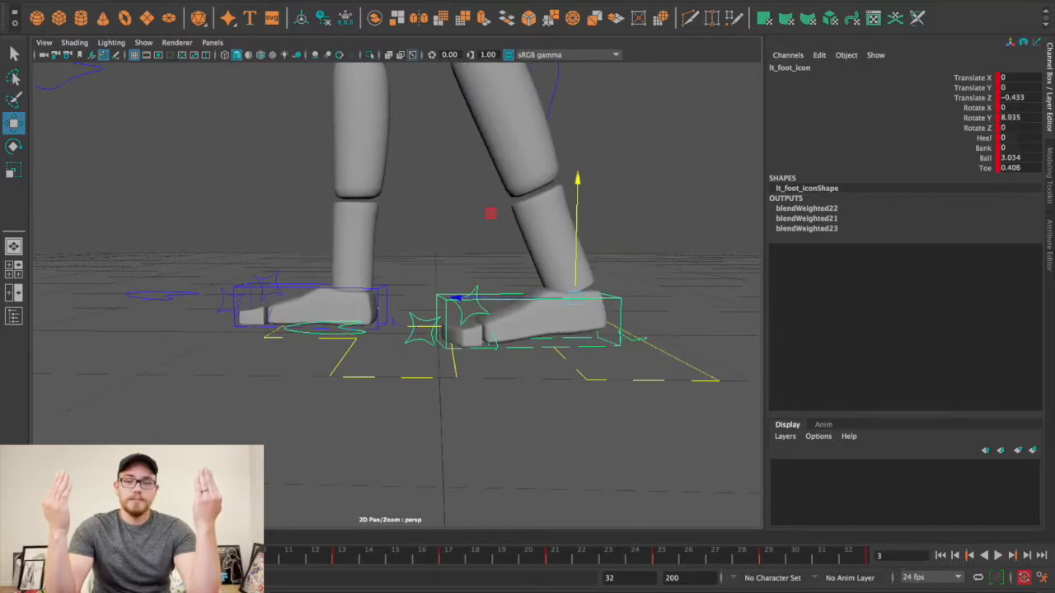
Examine the left foot's Ball curve around frame 3 in the Graph Editor, put the editor away and go to frame 2
{"action": "left_click", "coordinate": [28, 536]}
{"action": "scroll", "coordinate": [181, 494], "scroll_direction": "down", "scroll_amount": 5}
{"action": "left_click", "coordinate": [181, 502]}
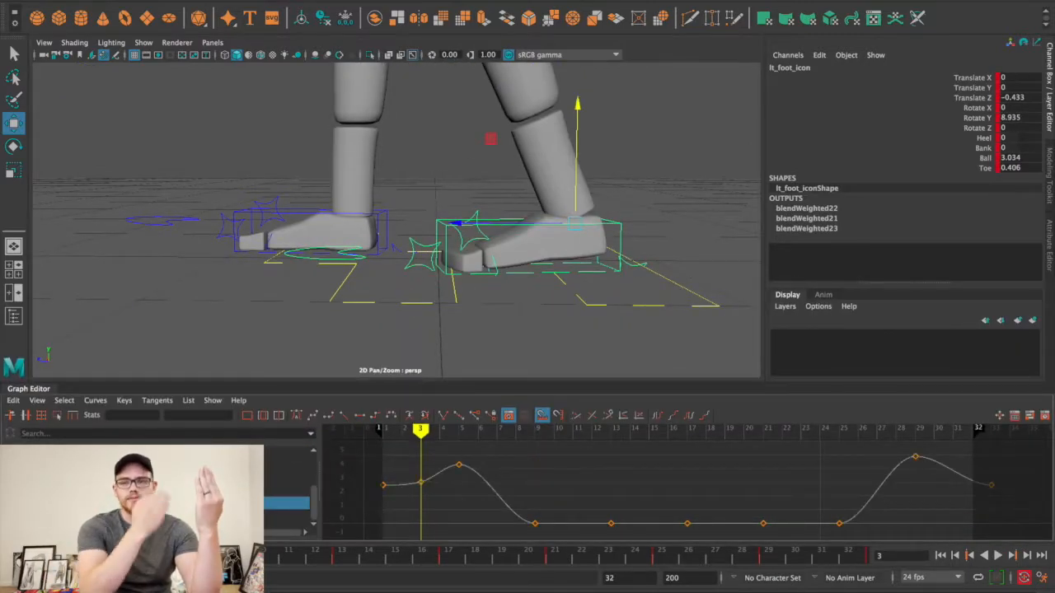
{"action": "left_click", "coordinate": [29, 387]}
{"action": "type", "text": "2"}
{"action": "key", "text": "Return"}
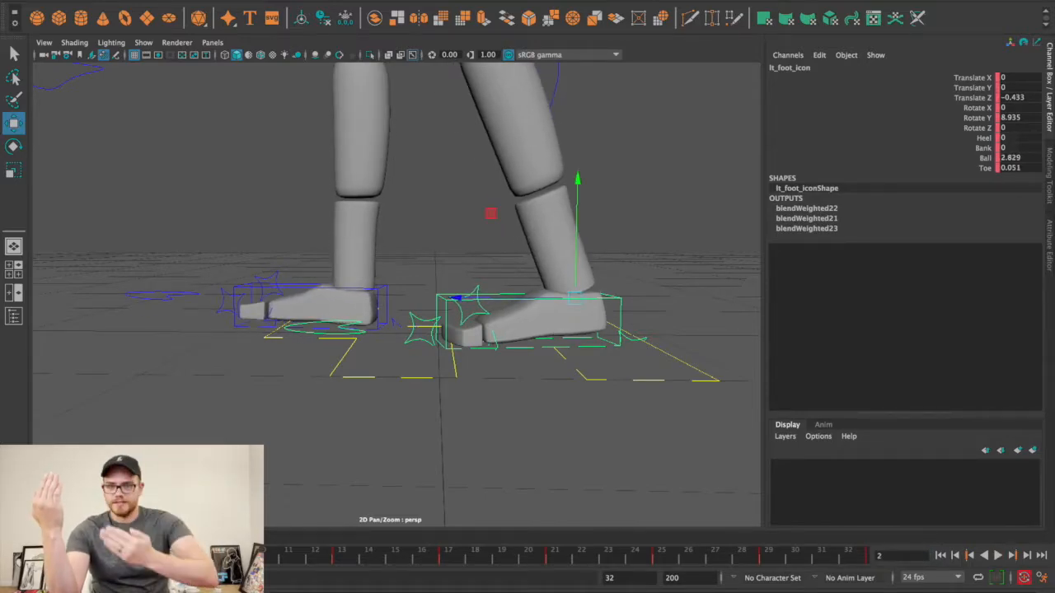
Play the walk briefly, then check the feet at frame 23
{"action": "key", "text": "alt+v"}
{"action": "key", "text": "alt+v"}
{"action": "left_click", "coordinate": [272, 286]}
{"action": "left_click", "coordinate": [608, 556]}
{"action": "left_click", "coordinate": [328, 296]}
Open the Maya preferences at the Undo settings and save them
{"action": "left_click", "coordinate": [48, 1]}
{"action": "left_click", "coordinate": [51, 2]}
{"action": "left_click", "coordinate": [49, 1]}
{"action": "left_click", "coordinate": [51, 1]}
{"action": "left_click", "coordinate": [194, 0]}
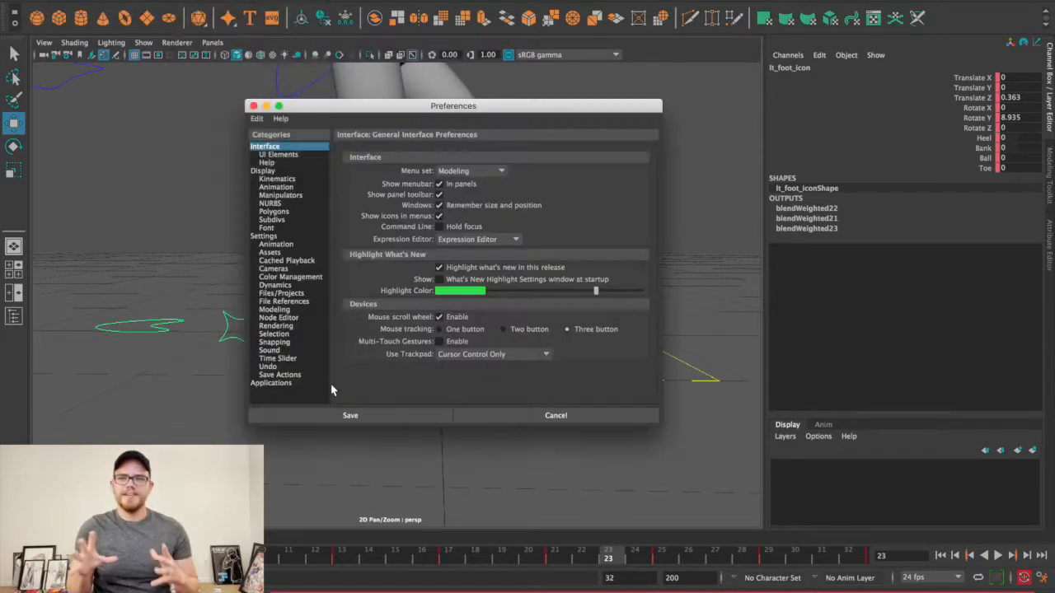
{"action": "left_click", "coordinate": [278, 367]}
{"action": "left_click", "coordinate": [365, 416]}
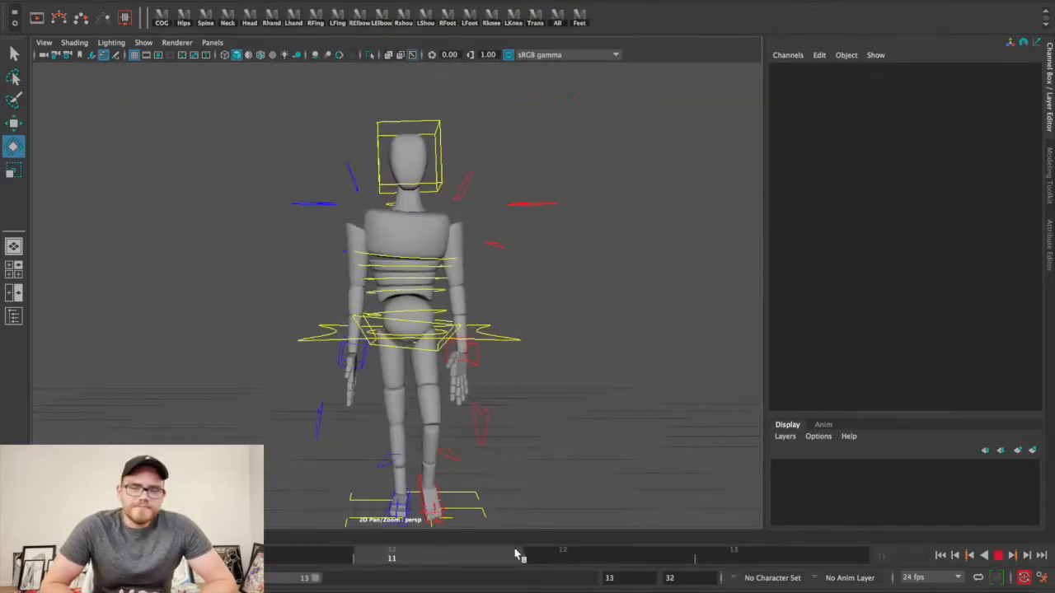
Adjust the neck-area control with the Rotate tool from a front view and advance to the next keyframe
{"action": "left_click", "coordinate": [738, 559]}
{"action": "left_click_drag", "start_coordinate": [362, 445], "coordinate": [395, 558], "text": "alt"}
{"action": "left_click", "coordinate": [395, 558]}
{"action": "left_click_drag", "start_coordinate": [375, 177], "coordinate": [386, 268], "text": "alt"}
{"action": "left_click", "coordinate": [415, 207]}
{"action": "left_click_drag", "start_coordinate": [414, 208], "coordinate": [434, 181]}
{"action": "left_click", "coordinate": [388, 184]}
{"action": "left_click", "coordinate": [446, 181]}
{"action": "left_click", "coordinate": [433, 185]}
{"action": "key", "text": "period"}
{"action": "left_click", "coordinate": [384, 204]}
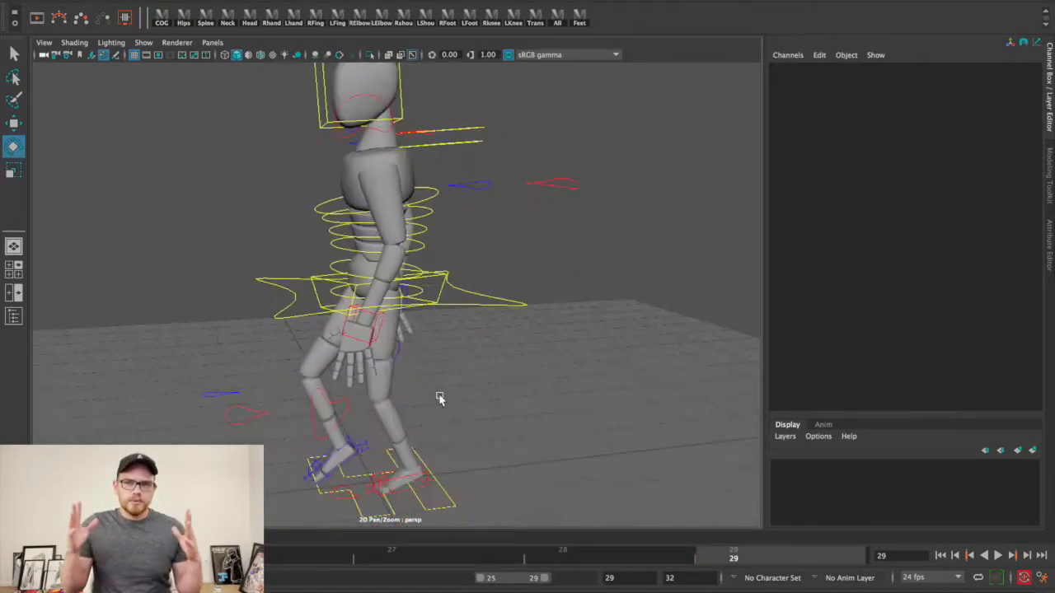
Adjust the center of gravity control's height at frame 27 to a Translate Y of about -0.034 and check it in playback
{"action": "left_click", "coordinate": [466, 299]}
{"action": "key", "text": "w"}
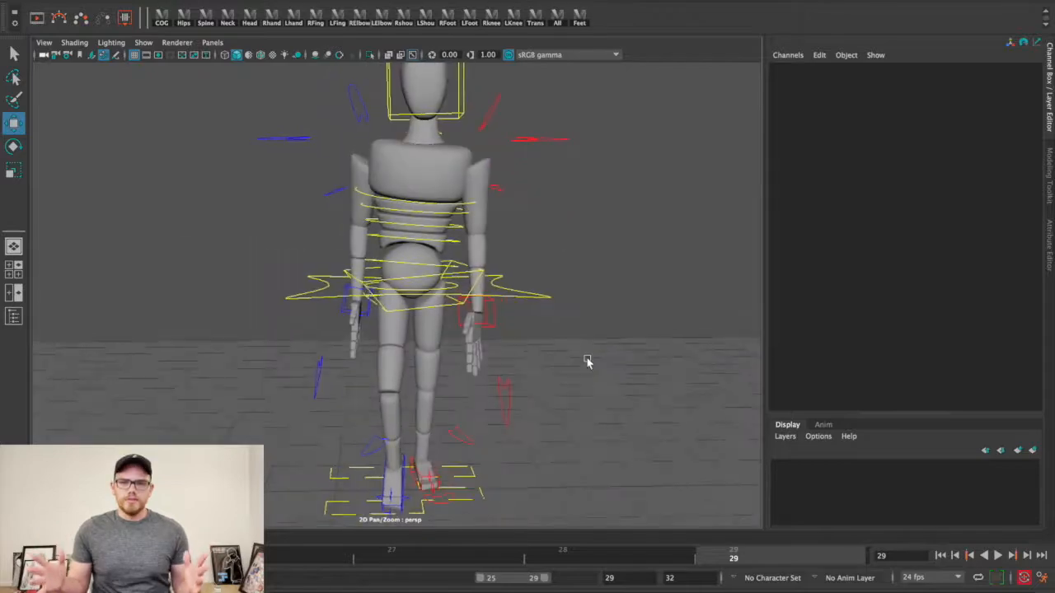
{"action": "left_click_drag", "start_coordinate": [330, 557], "coordinate": [435, 565]}
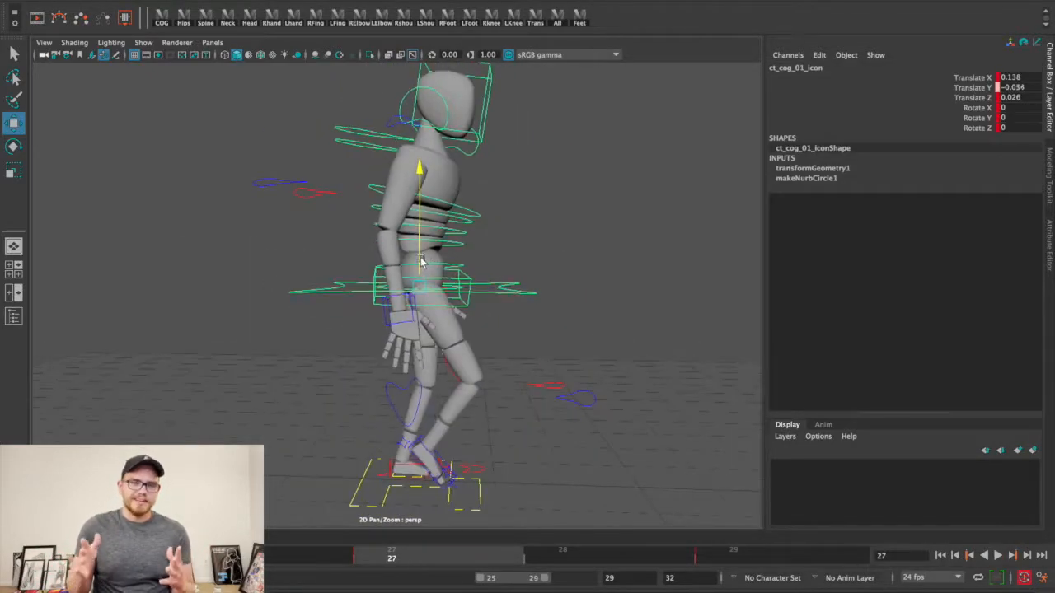
{"action": "left_click_drag", "start_coordinate": [395, 387], "coordinate": [527, 428], "text": "alt"}
{"action": "key", "text": "alt+v"}
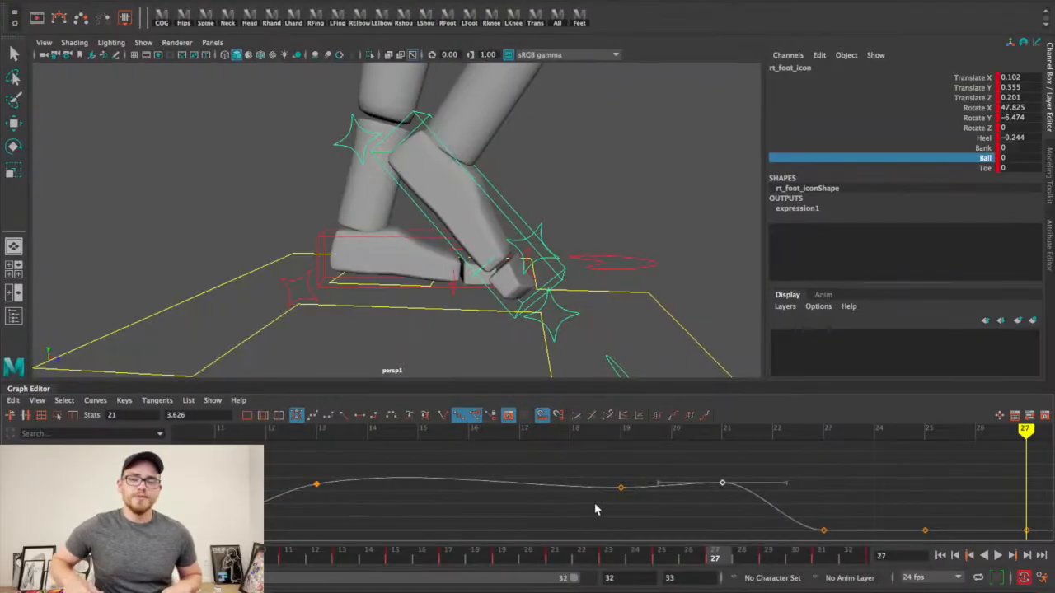
Play the walk, display the right foot's Translate X curve and scrub to examine the foot's sideways path
{"action": "key", "text": "alt+v"}
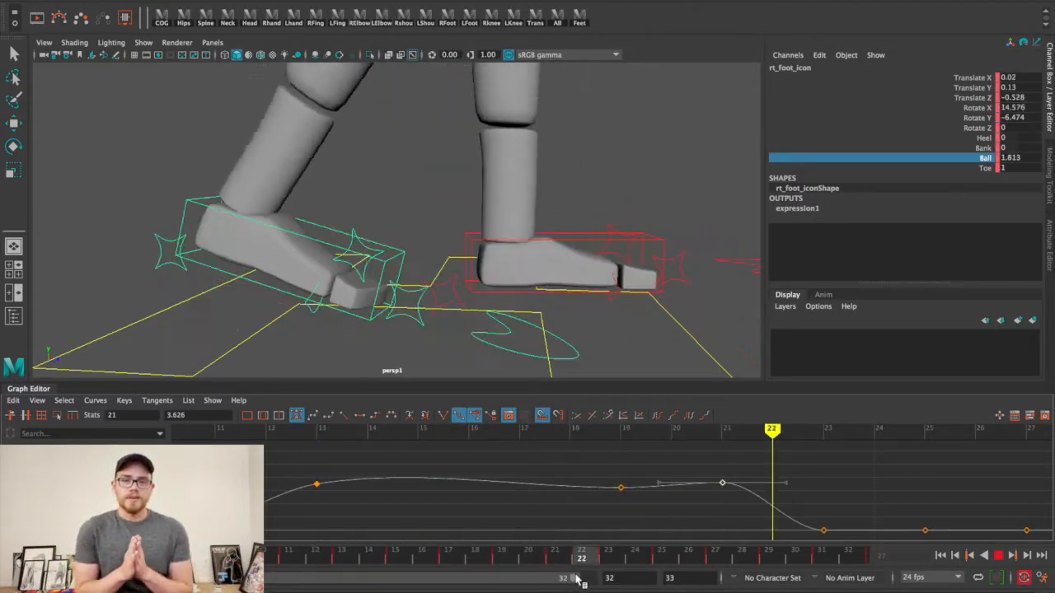
{"action": "key", "text": "alt+v"}
{"action": "left_click", "coordinate": [99, 486]}
{"action": "middle_click_drag", "start_coordinate": [637, 493], "coordinate": [190, 498], "text": "alt"}
{"action": "right_click_drag", "start_coordinate": [248, 498], "coordinate": [505, 474], "text": "alt"}
{"action": "left_click_drag", "start_coordinate": [495, 431], "coordinate": [604, 495]}
{"action": "left_click", "coordinate": [414, 450]}
{"action": "left_click_drag", "start_coordinate": [413, 430], "coordinate": [725, 480]}
Lower the right foot's Translate X key at frame 25 to about 0.12 and play the walk to check it
{"action": "left_click_drag", "start_coordinate": [723, 482], "coordinate": [697, 520]}
{"action": "middle_click_drag", "start_coordinate": [688, 509], "coordinate": [551, 489], "text": "alt"}
{"action": "left_click_drag", "start_coordinate": [587, 362], "coordinate": [526, 330], "text": "alt"}
{"action": "middle_click_drag", "start_coordinate": [466, 467], "coordinate": [470, 493], "text": "alt"}
{"action": "middle_click_drag", "start_coordinate": [304, 481], "coordinate": [304, 483]}
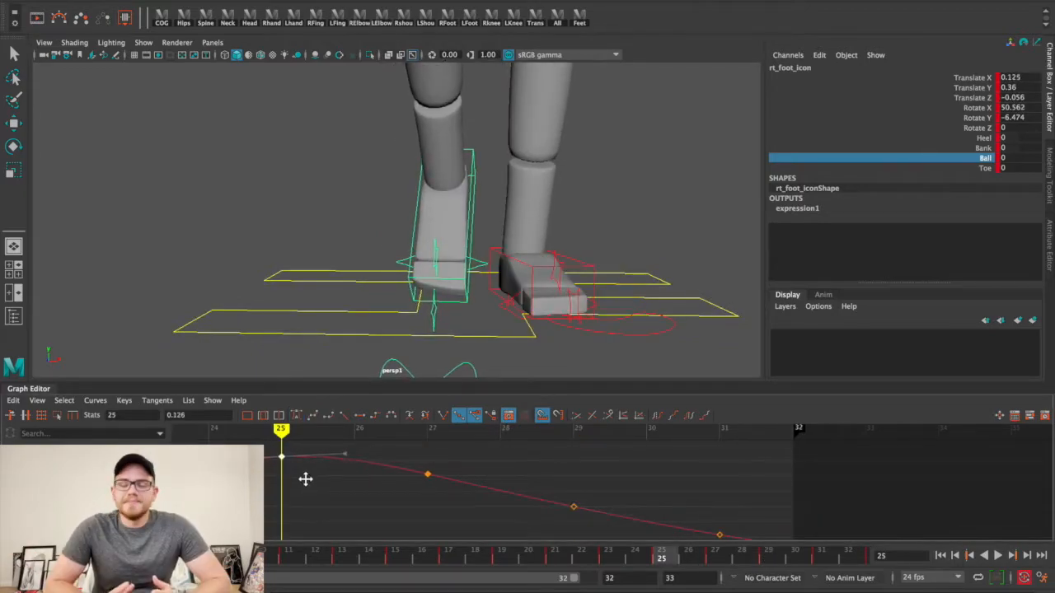
{"action": "key", "text": "alt+v"}
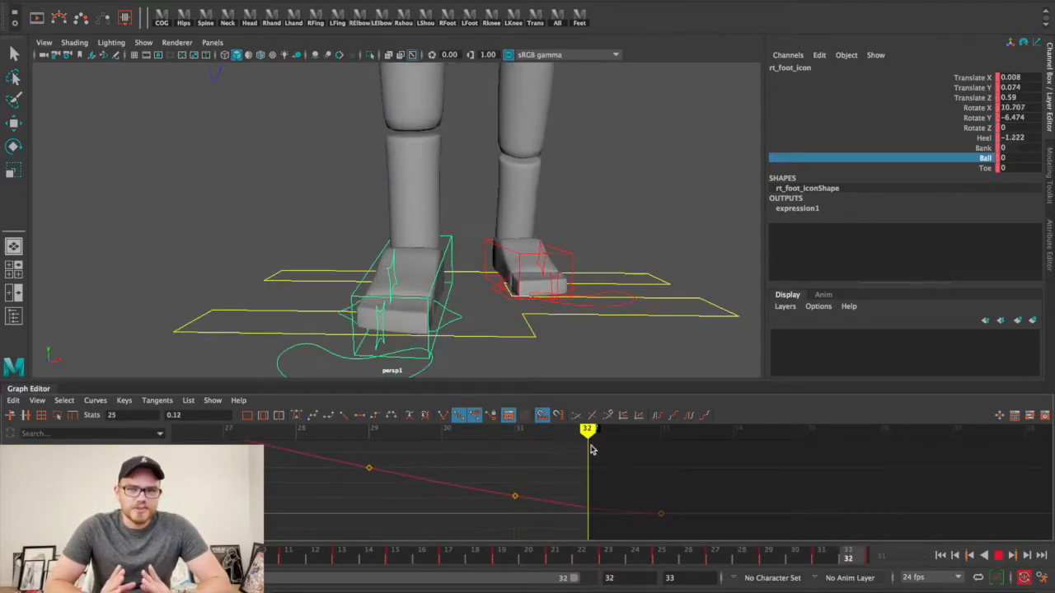
Nudge the right foot sideways with the Move tool, lower neighbouring Translate X keys slightly, and play the walk
{"action": "key", "text": "w"}
{"action": "left_click_drag", "start_coordinate": [467, 250], "coordinate": [461, 249]}
{"action": "left_click_drag", "start_coordinate": [501, 481], "coordinate": [532, 525]}
{"action": "middle_click_drag", "start_coordinate": [534, 520], "coordinate": [534, 525]}
{"action": "left_click", "coordinate": [537, 510]}
{"action": "left_click_drag", "start_coordinate": [506, 490], "coordinate": [524, 517]}
{"action": "middle_click_drag", "start_coordinate": [522, 516], "coordinate": [523, 528]}
{"action": "key", "text": "alt+v"}
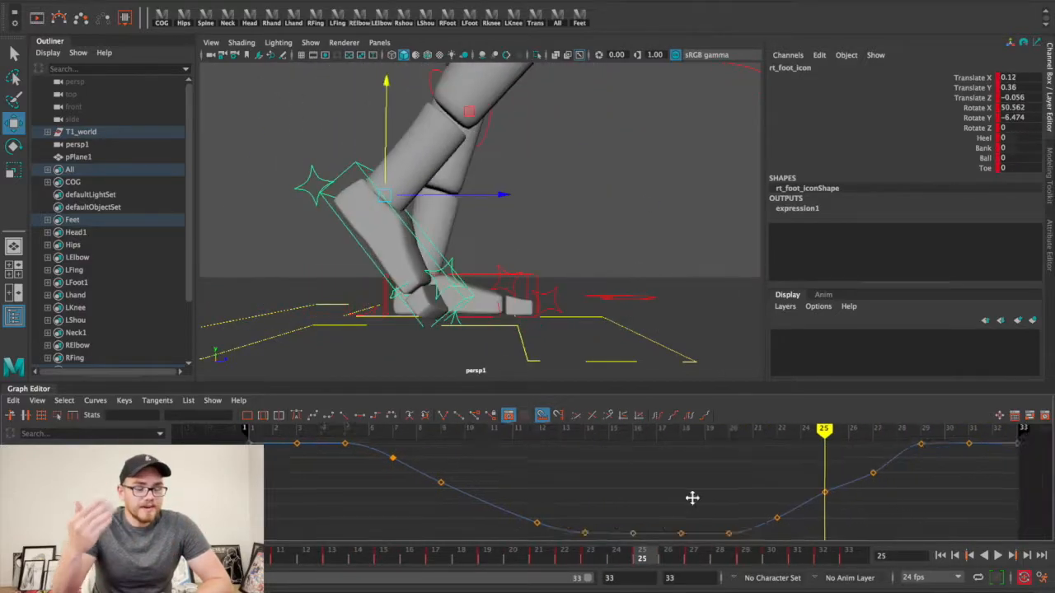
Delete the right foot's Translate Z keys between frames 21 and 29 to smooth its forward swing
{"action": "left_click_drag", "start_coordinate": [452, 464], "coordinate": [542, 527]}
{"action": "key", "text": "Delete"}
{"action": "left_click_drag", "start_coordinate": [394, 436], "coordinate": [578, 486]}
{"action": "left_click", "coordinate": [575, 468]}
{"action": "key", "text": "f"}
{"action": "key", "text": "Delete"}
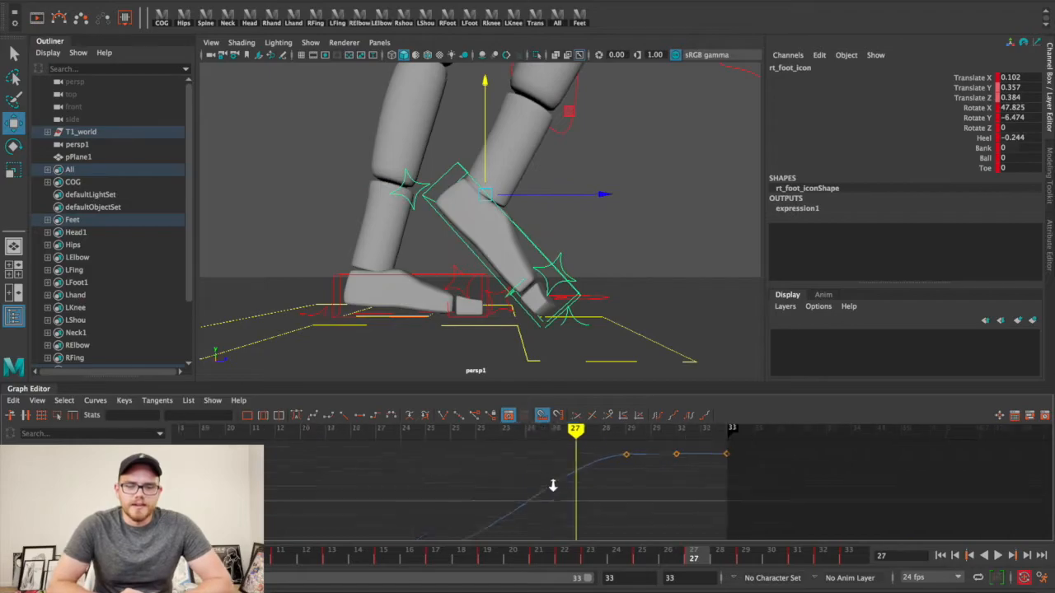
Move the right foot forward at frame 29 to a Translate Z of about 0.581, raise it slightly and scrub to check
{"action": "key", "text": "f"}
{"action": "left_click_drag", "start_coordinate": [503, 434], "coordinate": [625, 438]}
{"action": "left_click_drag", "start_coordinate": [513, 195], "coordinate": [531, 195]}
{"action": "left_click_drag", "start_coordinate": [503, 165], "coordinate": [503, 162]}
{"action": "left_click_drag", "start_coordinate": [625, 437], "coordinate": [669, 438]}
Smooth the right foot's Translate Y curve by raising one key of its arc and deleting uneven neighbouring keys
{"action": "left_click", "coordinate": [83, 474]}
{"action": "middle_click_drag", "start_coordinate": [601, 487], "coordinate": [529, 487], "text": "alt"}
{"action": "scroll", "coordinate": [530, 487], "scroll_direction": "up", "scroll_amount": 4}
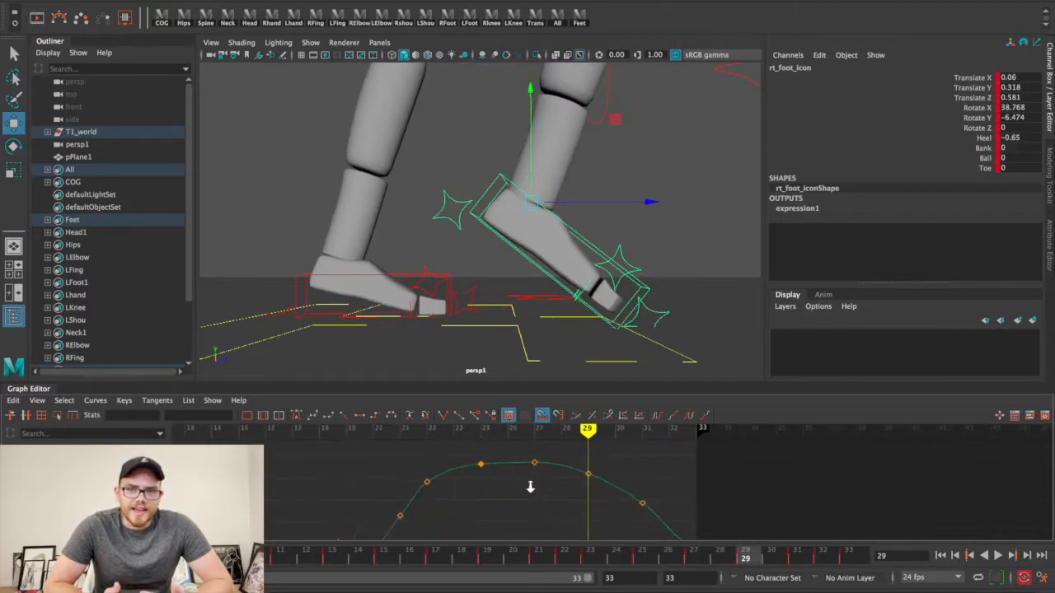
{"action": "left_click_drag", "start_coordinate": [555, 457], "coordinate": [589, 493]}
{"action": "middle_click_drag", "start_coordinate": [583, 498], "coordinate": [582, 485]}
{"action": "left_click_drag", "start_coordinate": [493, 447], "coordinate": [520, 483]}
{"action": "key", "text": "Delete"}
{"action": "left_click_drag", "start_coordinate": [424, 449], "coordinate": [458, 469]}
{"action": "left_click_drag", "start_coordinate": [354, 470], "coordinate": [391, 490]}
{"action": "left_click_drag", "start_coordinate": [321, 513], "coordinate": [357, 536]}
{"action": "middle_click_drag", "start_coordinate": [363, 527], "coordinate": [460, 486], "text": "alt"}
{"action": "key", "text": "Delete"}
Rotate the right foot's toes upward late in its forward swing and lower the foot with the Move tool
{"action": "left_click_drag", "start_coordinate": [412, 439], "coordinate": [601, 467]}
{"action": "key", "text": "e"}
{"action": "left_click_drag", "start_coordinate": [623, 179], "coordinate": [617, 152]}
{"action": "middle_click_drag", "start_coordinate": [585, 452], "coordinate": [556, 497], "text": "alt"}
{"action": "key", "text": "w"}
{"action": "left_click_drag", "start_coordinate": [504, 186], "coordinate": [505, 206]}
Delete an uneven Translate Y key, raise the right foot at frame 23 to about 0.28, and scrub the swing
{"action": "middle_click_drag", "start_coordinate": [499, 470], "coordinate": [500, 453], "text": "alt"}
{"action": "left_click_drag", "start_coordinate": [500, 452], "coordinate": [513, 432]}
{"action": "key", "text": "Delete"}
{"action": "left_click_drag", "start_coordinate": [433, 458], "coordinate": [450, 486]}
{"action": "mouse_move", "coordinate": [452, 496]}
{"action": "middle_mouse_down"}
{"action": "mouse_move", "coordinate": [453, 516]}
{"action": "mouse_move", "coordinate": [453, 496]}
{"action": "middle_mouse_up"}
{"action": "left_click_drag", "start_coordinate": [384, 435], "coordinate": [435, 450]}
{"action": "left_click_drag", "start_coordinate": [305, 199], "coordinate": [305, 182]}
{"action": "left_click_drag", "start_coordinate": [444, 434], "coordinate": [516, 435]}
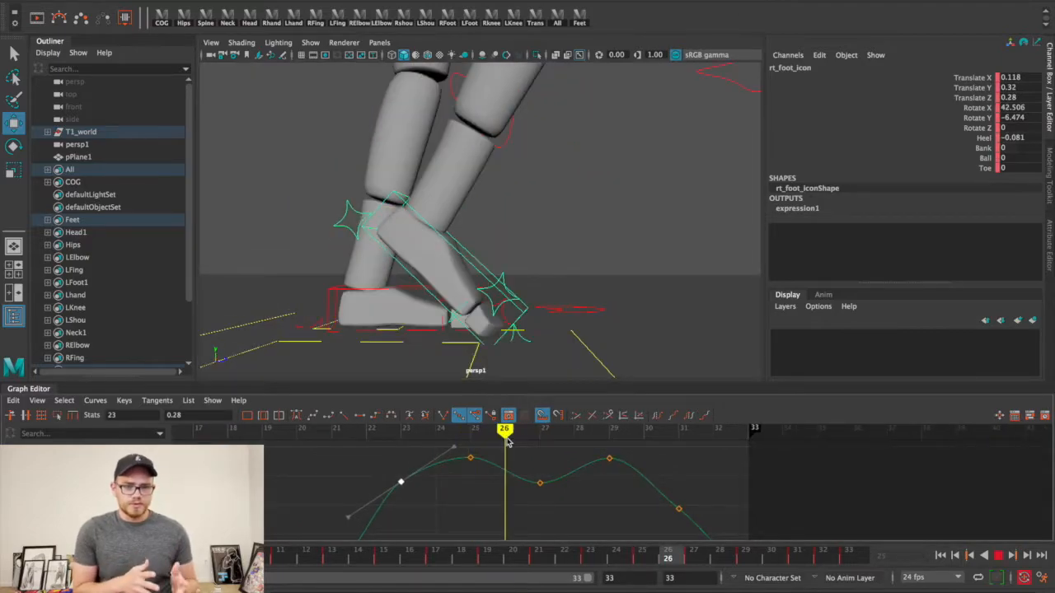
{"action": "left_click_drag", "start_coordinate": [506, 441], "coordinate": [634, 451]}
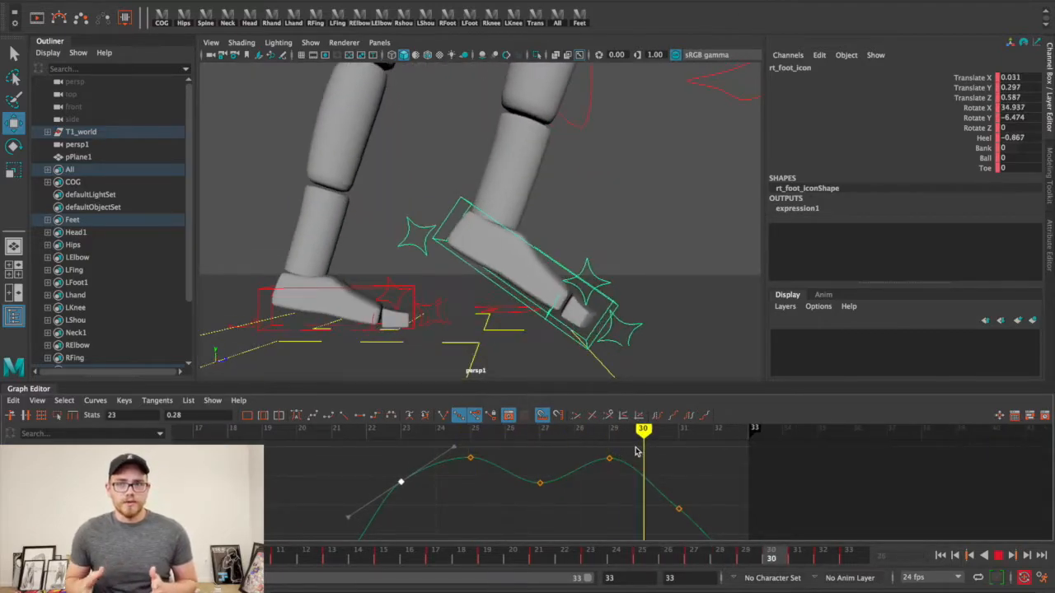
Rotate the right foot at frame 31 to lift its toes before contact, and scrub back to check it
{"action": "key", "text": "e"}
{"action": "left_click_drag", "start_coordinate": [613, 432], "coordinate": [678, 447]}
{"action": "middle_click_drag", "start_coordinate": [595, 495], "coordinate": [509, 478], "text": "alt"}
{"action": "left_click_drag", "start_coordinate": [614, 276], "coordinate": [618, 229]}
{"action": "mouse_move", "coordinate": [591, 437]}
{"action": "left_mouse_down"}
{"action": "mouse_move", "coordinate": [483, 436]}
{"action": "mouse_move", "coordinate": [728, 441]}
{"action": "mouse_move", "coordinate": [280, 432]}
{"action": "mouse_move", "coordinate": [591, 437]}
{"action": "mouse_move", "coordinate": [440, 445]}
{"action": "mouse_move", "coordinate": [492, 445]}
{"action": "left_mouse_up"}
Adjust the right foot's curve keys before frame 29, delete a stray key, and scrub to frame 30 to check the swing
{"action": "left_click_drag", "start_coordinate": [379, 459], "coordinate": [541, 549]}
{"action": "mouse_move", "coordinate": [517, 503]}
{"action": "middle_mouse_down"}
{"action": "mouse_move", "coordinate": [518, 520]}
{"action": "mouse_move", "coordinate": [524, 496]}
{"action": "middle_mouse_up"}
{"action": "left_click_drag", "start_coordinate": [409, 475], "coordinate": [435, 508]}
{"action": "key", "text": "Delete"}
{"action": "scroll", "coordinate": [504, 495], "scroll_direction": "down", "scroll_amount": 3}
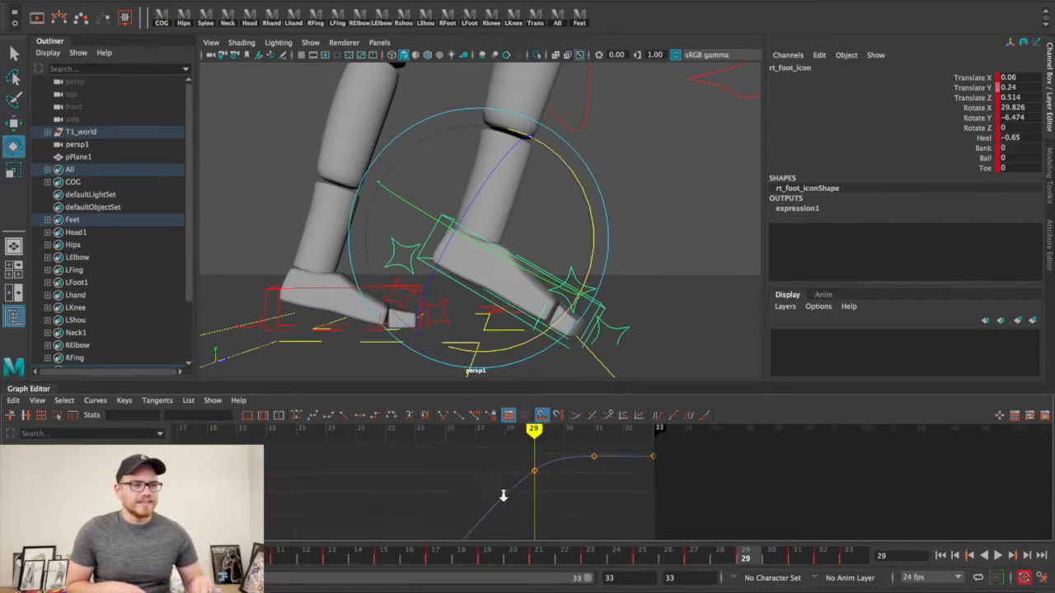
{"action": "scroll", "coordinate": [486, 478], "scroll_direction": "down", "scroll_amount": 5}
{"action": "mouse_move", "coordinate": [493, 432]}
{"action": "left_mouse_down"}
{"action": "mouse_move", "coordinate": [466, 431]}
{"action": "mouse_move", "coordinate": [610, 452]}
{"action": "mouse_move", "coordinate": [474, 455]}
{"action": "mouse_move", "coordinate": [607, 456]}
{"action": "mouse_move", "coordinate": [581, 459]}
{"action": "left_mouse_up"}
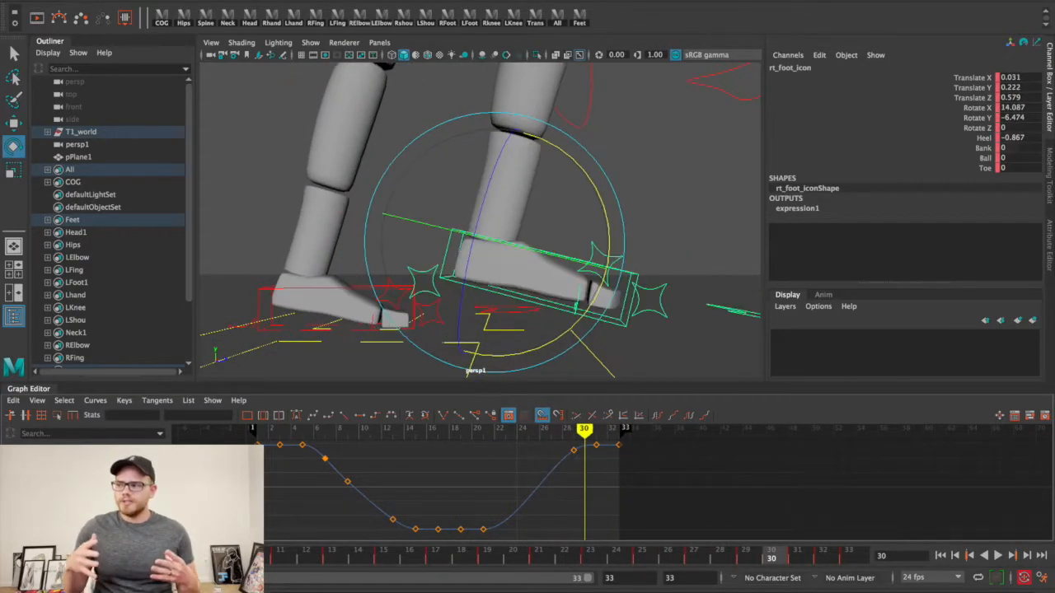
{"action": "scroll", "coordinate": [511, 527], "scroll_direction": "up", "scroll_amount": 5}
{"action": "middle_click_drag", "start_coordinate": [511, 527], "coordinate": [394, 486], "text": "alt"}
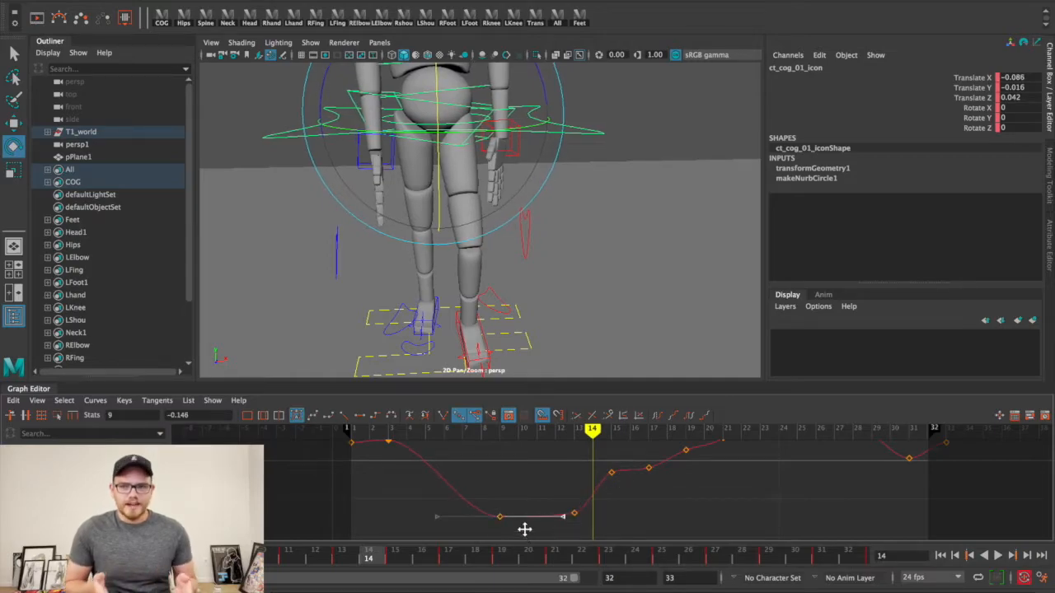
Reshape the tangent at frame 9 of the center of gravity's Translate X curve and scrub from the front
{"action": "middle_click_drag", "start_coordinate": [513, 528], "coordinate": [512, 534]}
{"action": "left_click_drag", "start_coordinate": [494, 441], "coordinate": [599, 445]}
{"action": "mouse_move", "coordinate": [488, 252]}
{"action": "left_mouse_down", "text": "alt"}
{"action": "mouse_move", "coordinate": [518, 257]}
{"action": "mouse_move", "coordinate": [480, 251]}
{"action": "left_mouse_up", "text": "alt"}
{"action": "middle_click_drag", "start_coordinate": [628, 452], "coordinate": [539, 452], "text": "alt"}
Smooth the center of gravity's Translate X curve around frame 13 and scrub the sideways weight shift
{"action": "mouse_move", "coordinate": [505, 437]}
{"action": "left_mouse_down"}
{"action": "mouse_move", "coordinate": [595, 440]}
{"action": "mouse_move", "coordinate": [608, 460]}
{"action": "left_mouse_up"}
{"action": "middle_click_drag", "start_coordinate": [608, 461], "coordinate": [608, 472]}
{"action": "mouse_move", "coordinate": [522, 290]}
{"action": "left_mouse_down", "text": "alt"}
{"action": "mouse_move", "coordinate": [584, 285]}
{"action": "mouse_move", "coordinate": [520, 308]}
{"action": "left_mouse_up", "text": "alt"}
{"action": "left_click_drag", "start_coordinate": [598, 438], "coordinate": [533, 439]}
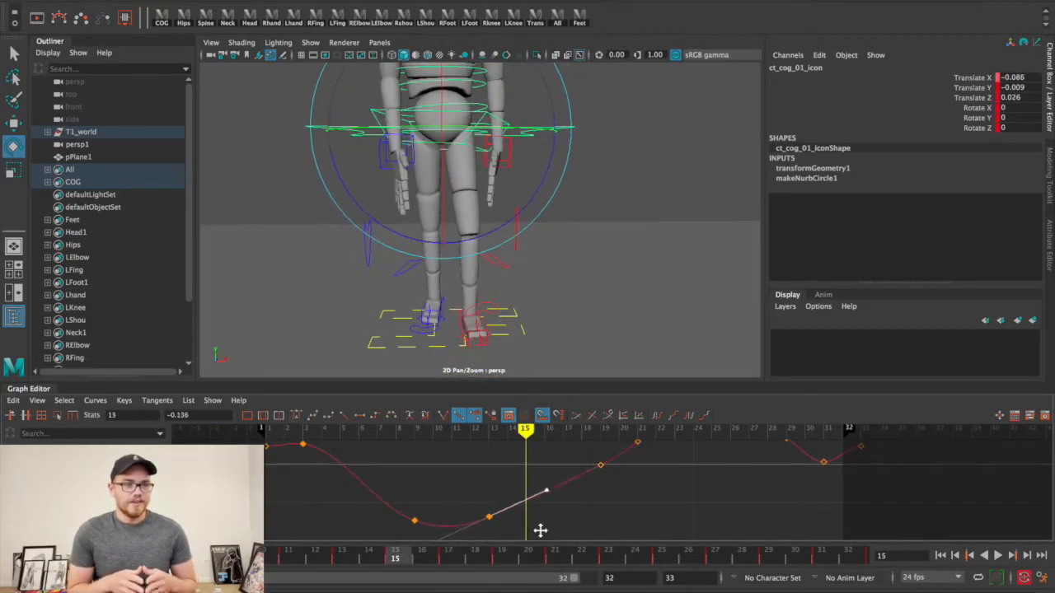
Delete the center of gravity's Translate X key at frame 23, pull the curve down around frame 27 and scrub to check
{"action": "mouse_move", "coordinate": [511, 529]}
{"action": "left_mouse_down"}
{"action": "mouse_move", "coordinate": [432, 455]}
{"action": "mouse_move", "coordinate": [713, 487]}
{"action": "left_mouse_up"}
{"action": "middle_click_drag", "start_coordinate": [712, 486], "coordinate": [501, 497], "text": "alt"}
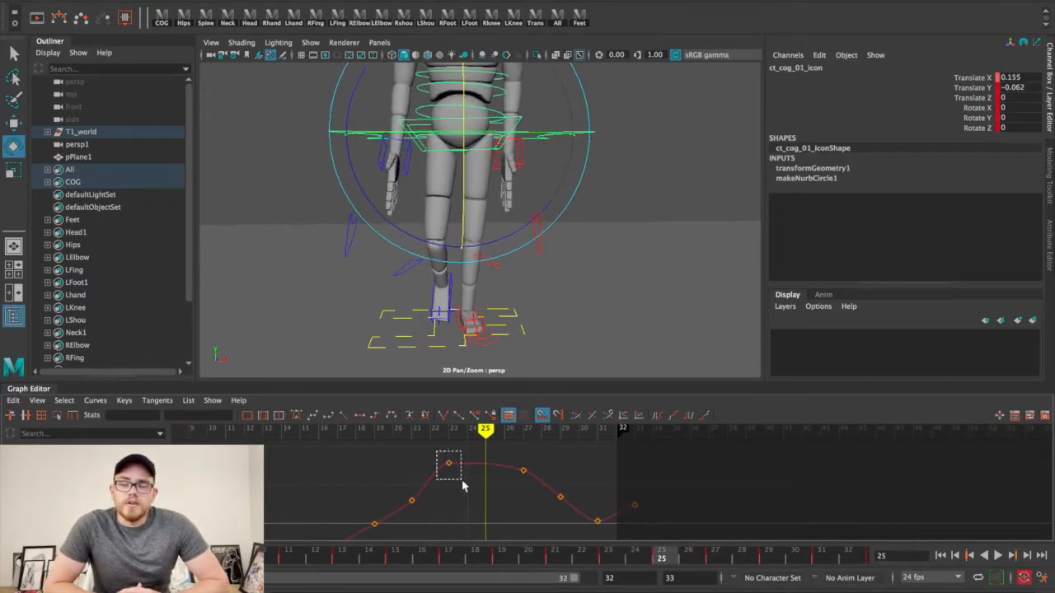
{"action": "key", "text": "Delete"}
{"action": "mouse_move", "coordinate": [392, 437]}
{"action": "left_mouse_down"}
{"action": "mouse_move", "coordinate": [347, 433]}
{"action": "mouse_move", "coordinate": [523, 440]}
{"action": "left_mouse_up"}
{"action": "middle_click_drag", "start_coordinate": [525, 508], "coordinate": [527, 542]}
{"action": "mouse_move", "coordinate": [523, 434]}
{"action": "left_mouse_down"}
{"action": "mouse_move", "coordinate": [456, 433]}
{"action": "mouse_move", "coordinate": [564, 444]}
{"action": "left_mouse_up"}
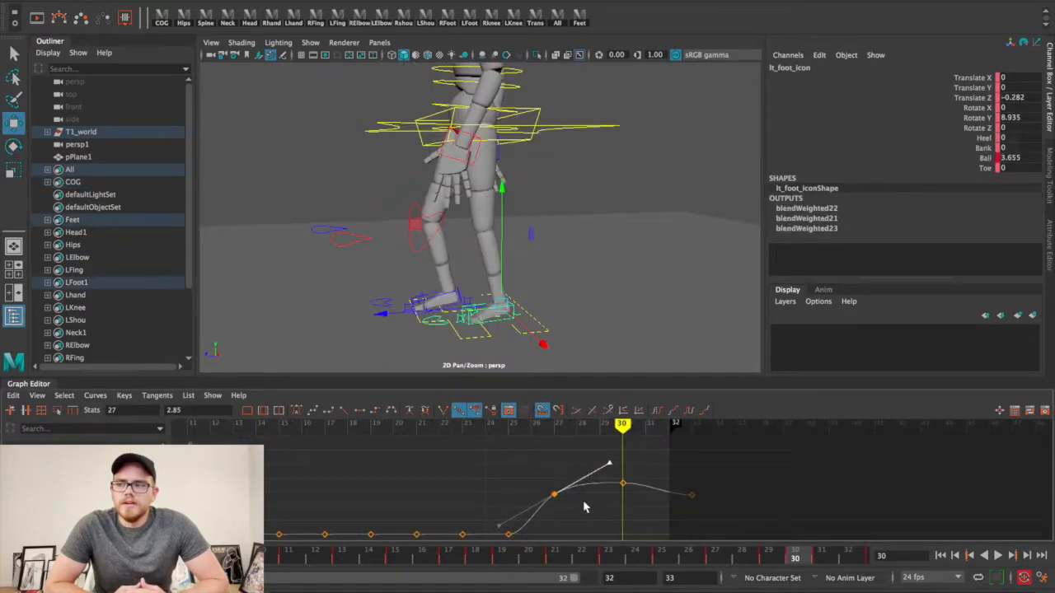
Scrub past frame 30 and play the walk to examine the left foot's Ball roll and its curve
{"action": "left_click_drag", "start_coordinate": [577, 433], "coordinate": [679, 448]}
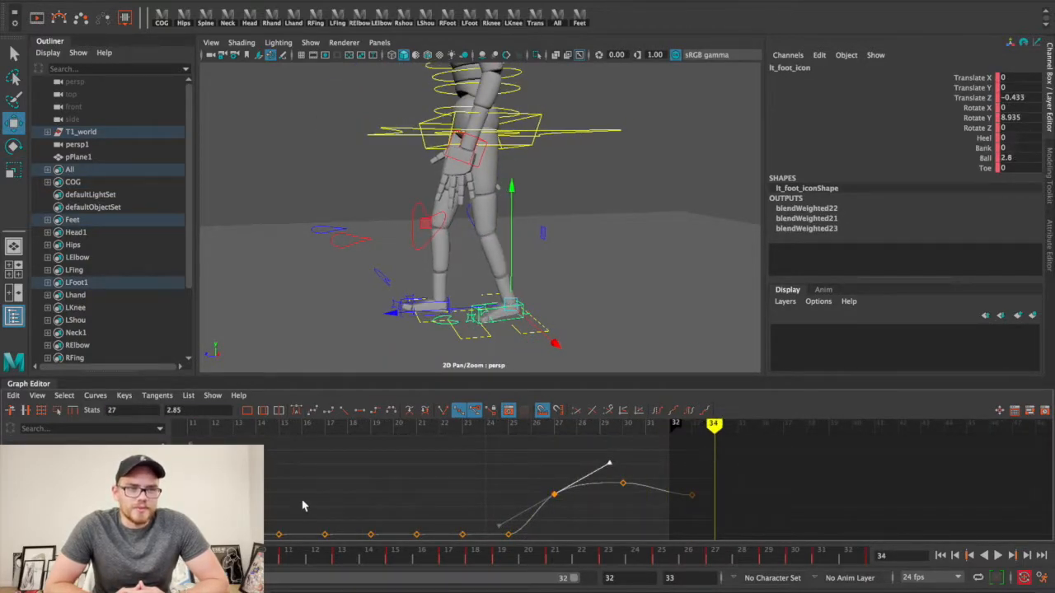
{"action": "middle_click_drag", "start_coordinate": [247, 486], "coordinate": [588, 484], "text": "alt"}
{"action": "key", "text": "alt+v"}
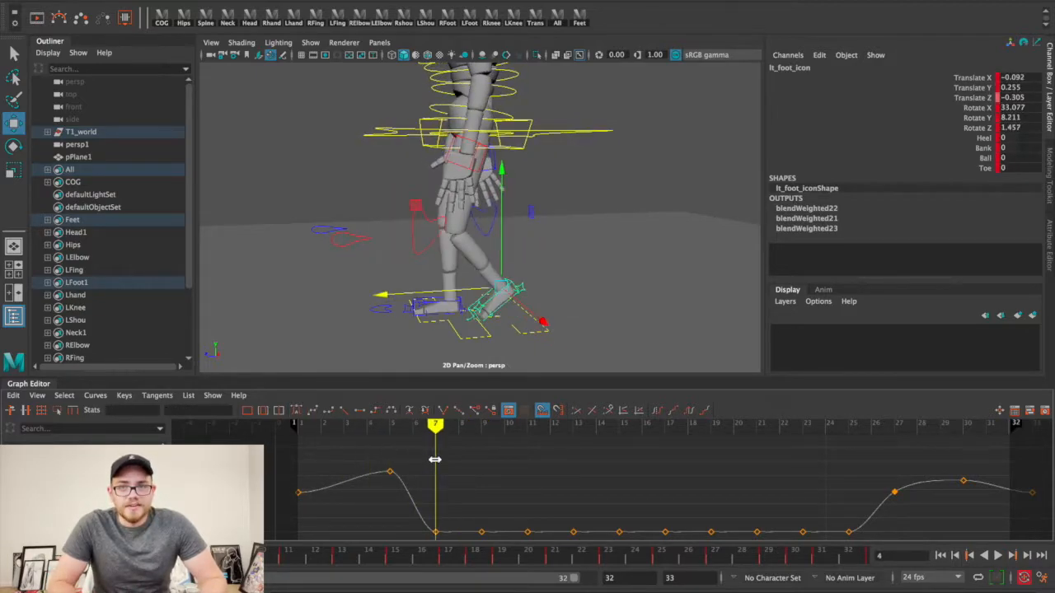
{"action": "key", "text": "alt+v"}
Select the right foot control and scrub along its Translate Z curve to examine how the foot travels backward
{"action": "left_click", "coordinate": [494, 309]}
{"action": "left_click", "coordinate": [495, 310]}
{"action": "key", "text": "f"}
{"action": "middle_click_drag", "start_coordinate": [729, 486], "coordinate": [445, 486], "text": "alt"}
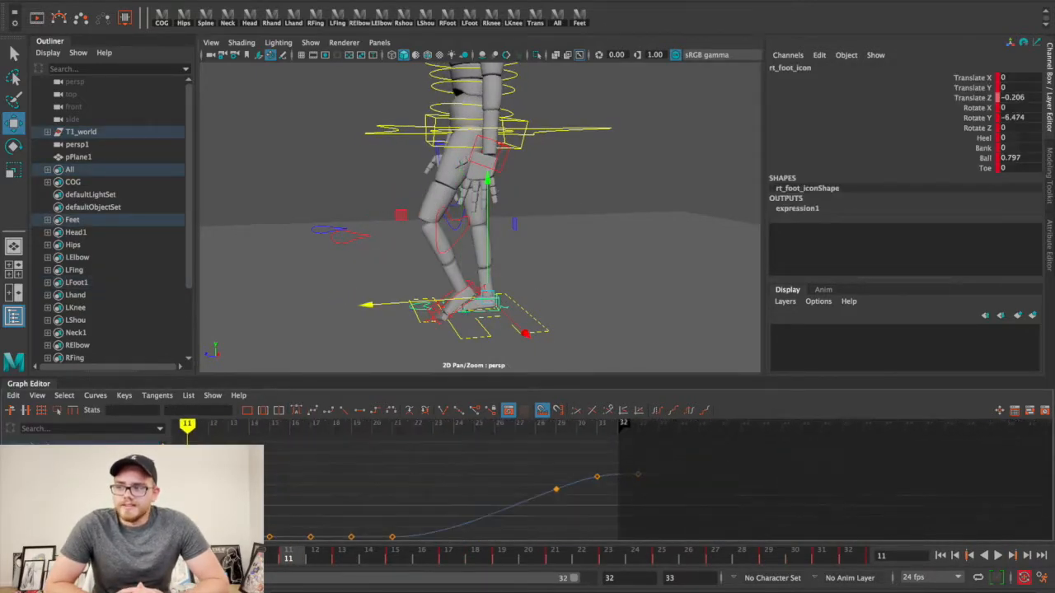
{"action": "scroll", "coordinate": [445, 486], "scroll_direction": "up", "scroll_amount": 5}
{"action": "mouse_move", "coordinate": [427, 429]}
{"action": "left_mouse_down"}
{"action": "mouse_move", "coordinate": [469, 430]}
{"action": "mouse_move", "coordinate": [335, 498]}
{"action": "left_mouse_up"}
{"action": "scroll", "coordinate": [335, 498], "scroll_direction": "down", "scroll_amount": 5}
{"action": "middle_click_drag", "start_coordinate": [336, 498], "coordinate": [533, 450], "text": "alt"}
{"action": "left_click_drag", "start_coordinate": [484, 429], "coordinate": [554, 434]}
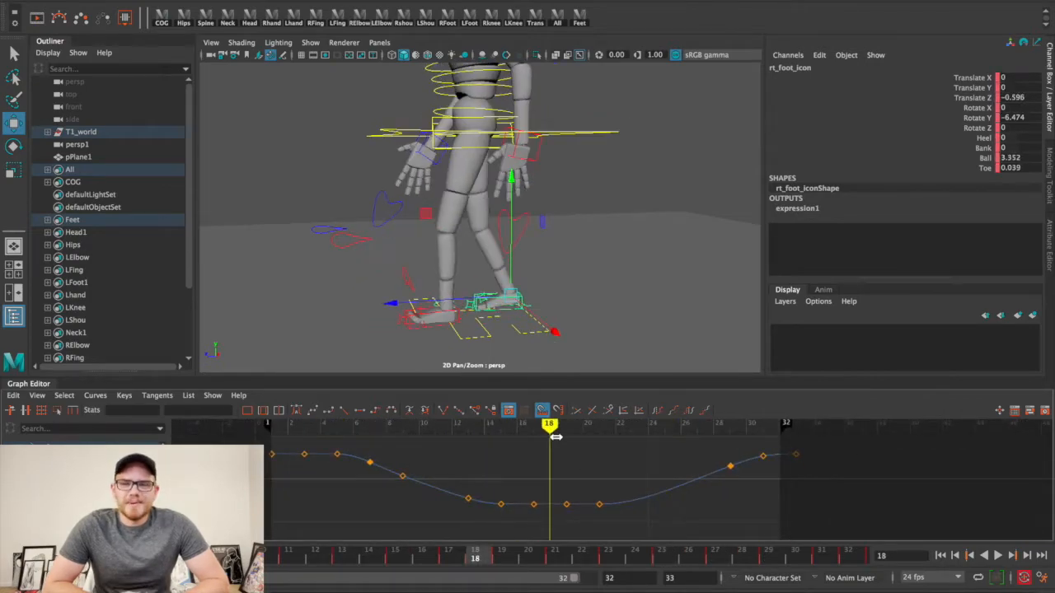
Reshape the right foot's Translate Z curve between frames 15 and 23 and scrub through the push-off
{"action": "scroll", "coordinate": [551, 461], "scroll_direction": "up", "scroll_amount": 5}
{"action": "middle_click_drag", "start_coordinate": [531, 525], "coordinate": [528, 498]}
{"action": "mouse_move", "coordinate": [485, 532]}
{"action": "left_mouse_down"}
{"action": "mouse_move", "coordinate": [337, 510]}
{"action": "mouse_move", "coordinate": [619, 494]}
{"action": "mouse_move", "coordinate": [577, 490]}
{"action": "mouse_move", "coordinate": [700, 469]}
{"action": "left_mouse_up"}
{"action": "left_click_drag", "start_coordinate": [454, 431], "coordinate": [669, 449]}
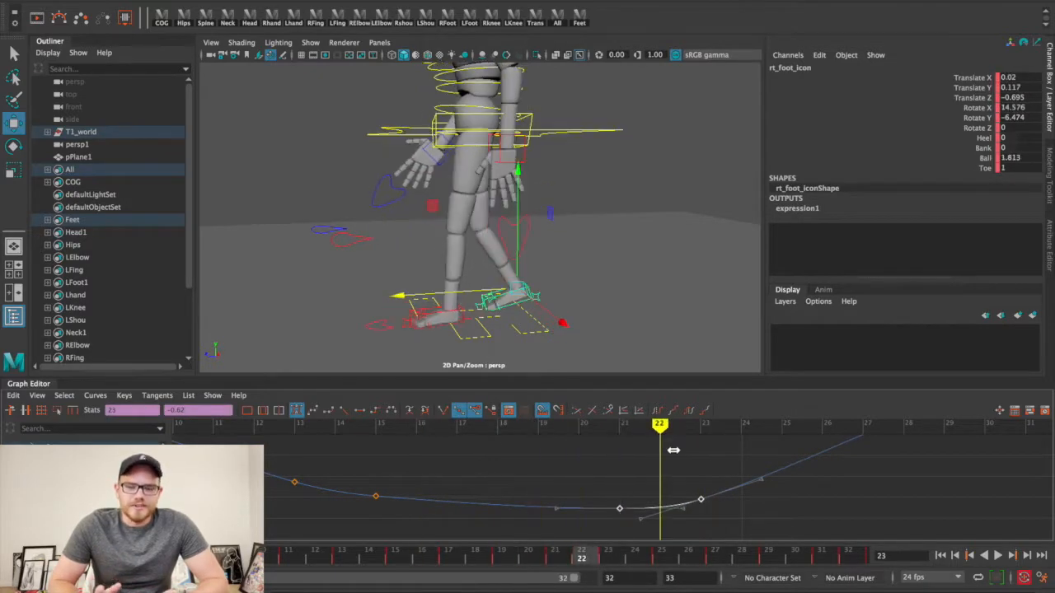
Move the right foot's Translate Z key at frame 23 to frame 24 at about -0.566 and scrub to check
{"action": "left_click_drag", "start_coordinate": [791, 459], "coordinate": [700, 477]}
{"action": "left_click", "coordinate": [701, 500]}
{"action": "middle_click_drag", "start_coordinate": [722, 512], "coordinate": [764, 506]}
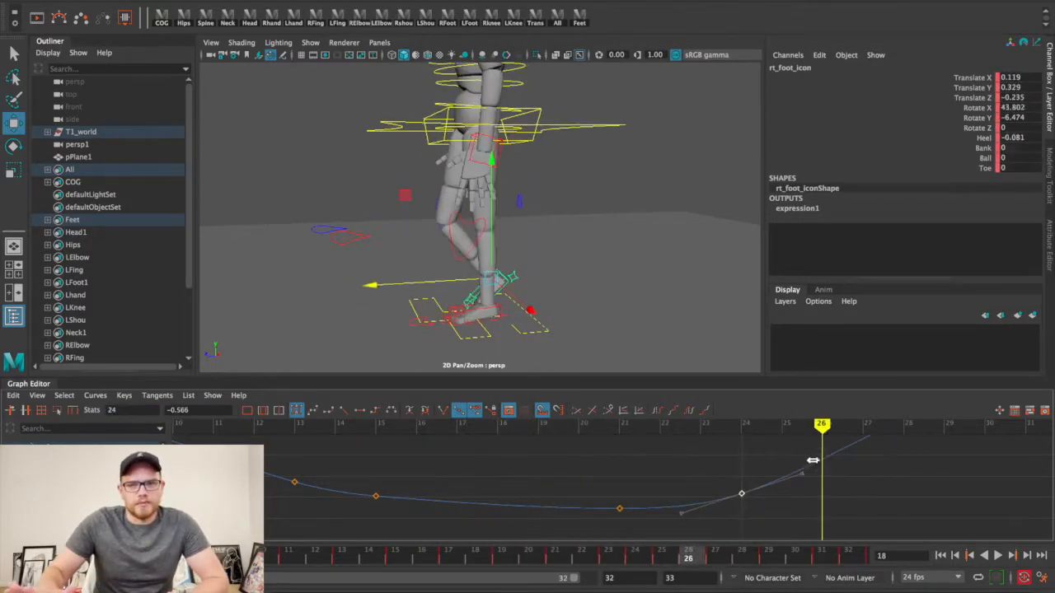
{"action": "mouse_move", "coordinate": [494, 450]}
{"action": "left_mouse_down"}
{"action": "mouse_move", "coordinate": [744, 509]}
{"action": "mouse_move", "coordinate": [945, 495]}
{"action": "left_mouse_up"}
Change one of the viewport's Show options and play the walk from the opposite side to examine it
{"action": "left_click", "coordinate": [269, 153]}
{"action": "mouse_move", "coordinate": [371, 264]}
{"action": "left_mouse_down", "text": "alt"}
{"action": "mouse_move", "coordinate": [567, 303]}
{"action": "mouse_move", "coordinate": [589, 277]}
{"action": "left_mouse_up", "text": "alt"}
{"action": "left_click", "coordinate": [311, 43]}
{"action": "left_click", "coordinate": [352, 121]}
{"action": "key", "text": "alt+v"}
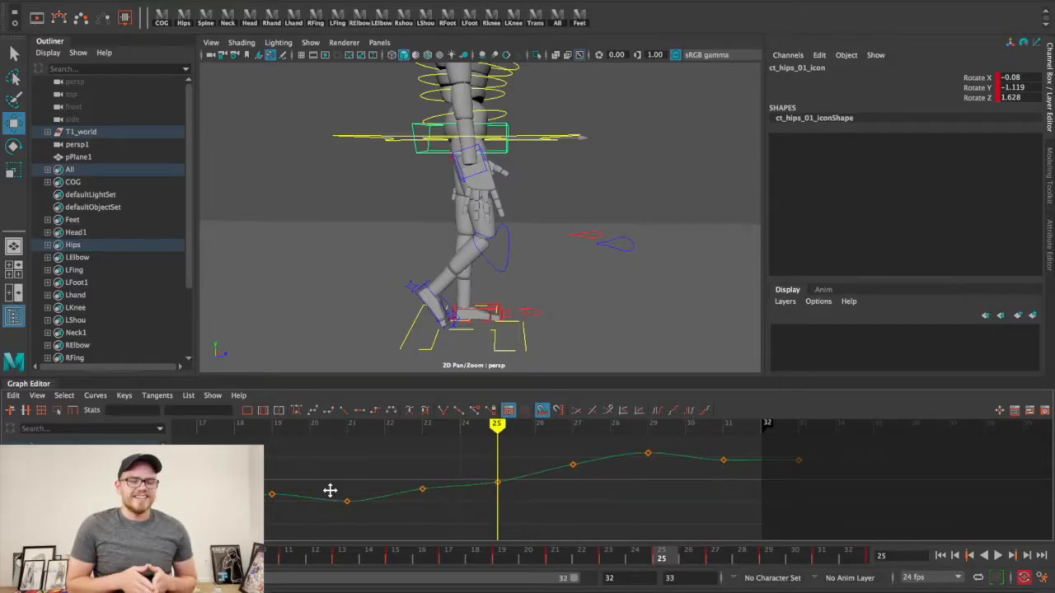
Raise the hips' Rotate Y key at frame 3 to about 10.854 in the Graph Editor
{"action": "middle_click_drag", "start_coordinate": [329, 490], "coordinate": [1051, 504], "text": "alt"}
{"action": "mouse_move", "coordinate": [631, 278]}
{"action": "left_mouse_down", "text": "alt"}
{"action": "mouse_move", "coordinate": [560, 285]}
{"action": "mouse_move", "coordinate": [626, 283]}
{"action": "left_mouse_up", "text": "alt"}
{"action": "left_click_drag", "start_coordinate": [392, 433], "coordinate": [546, 441]}
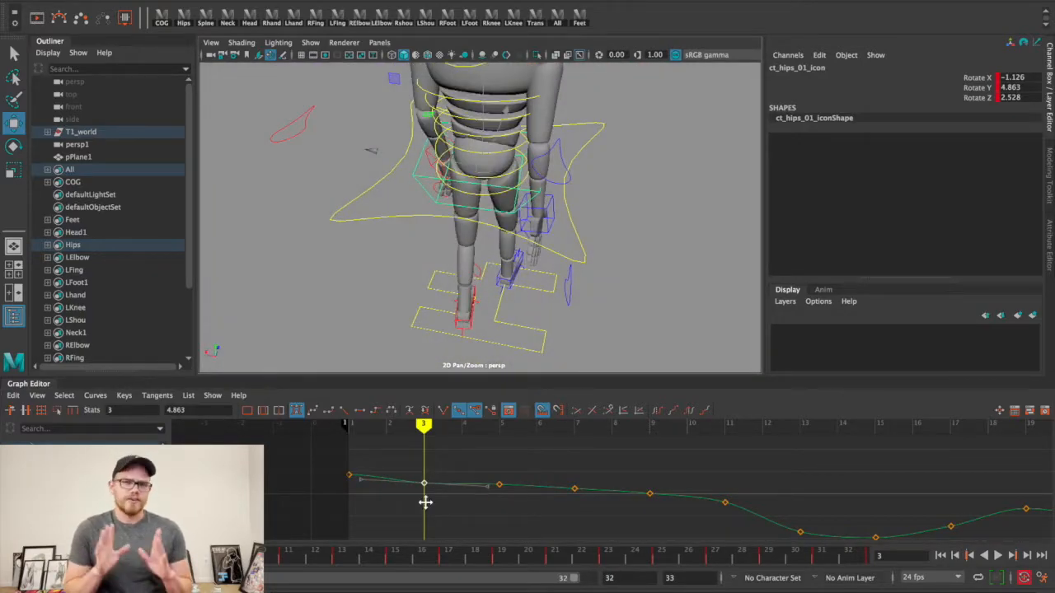
{"action": "middle_click_drag", "start_coordinate": [426, 499], "coordinate": [433, 492]}
{"action": "middle_click_drag", "start_coordinate": [433, 492], "coordinate": [435, 486]}
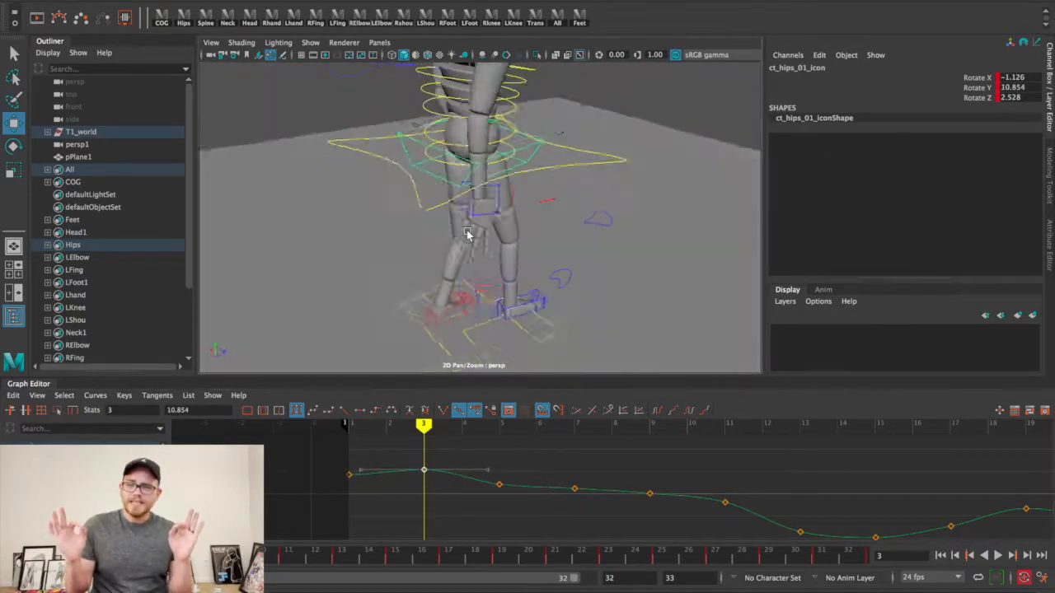
Fine-tune the hips' Rotate Y keys that follow frame 3, playing and scrubbing the walk to check the motion
{"action": "left_click_drag", "start_coordinate": [481, 234], "coordinate": [401, 224], "text": "alt"}
{"action": "key", "text": "period"}
{"action": "middle_click_drag", "start_coordinate": [507, 503], "coordinate": [512, 497]}
{"action": "middle_click_drag", "start_coordinate": [518, 499], "coordinate": [379, 494], "text": "alt"}
{"action": "key", "text": "alt+v"}
{"action": "left_click_drag", "start_coordinate": [494, 428], "coordinate": [586, 430]}
{"action": "left_click_drag", "start_coordinate": [577, 482], "coordinate": [591, 511]}
{"action": "middle_click_drag", "start_coordinate": [591, 511], "coordinate": [593, 526]}
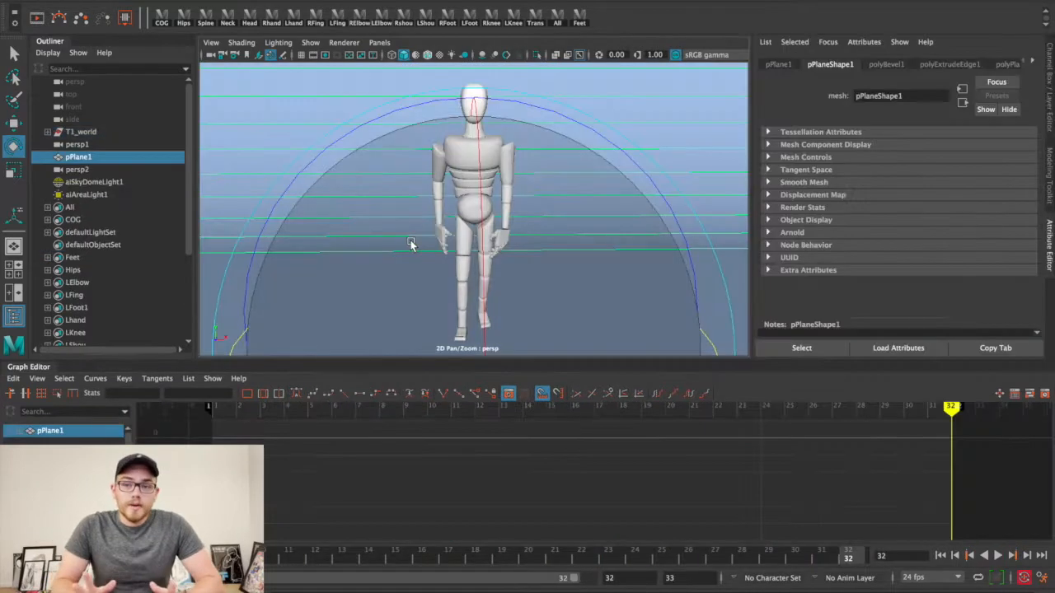
Import a grouped copy of the WalkCycle scene, name the group L and show the rig's control curves in the viewport
{"action": "left_click", "coordinate": [33, 1]}
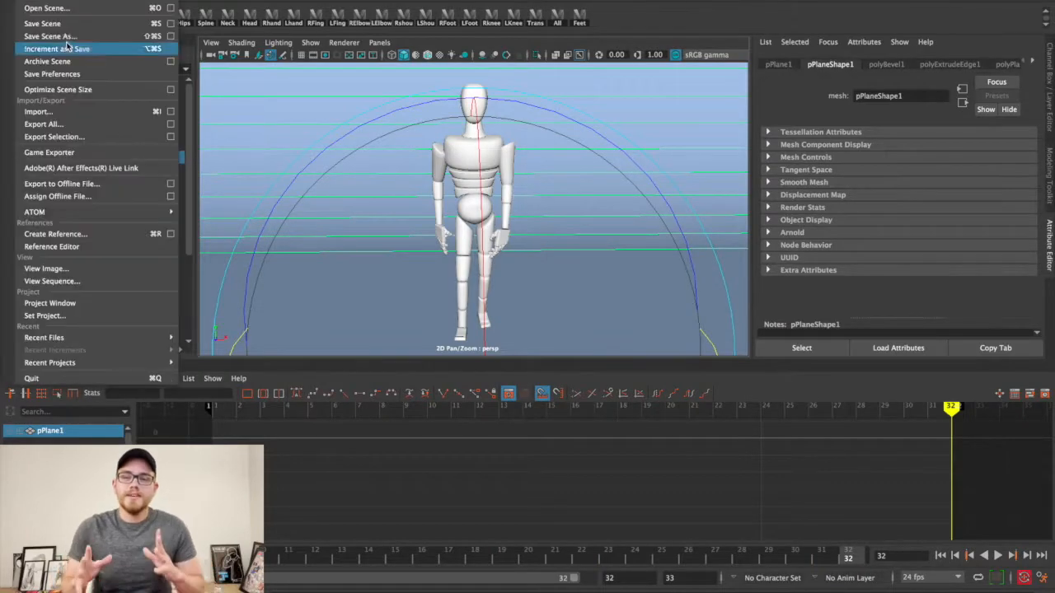
{"action": "left_click", "coordinate": [38, 111]}
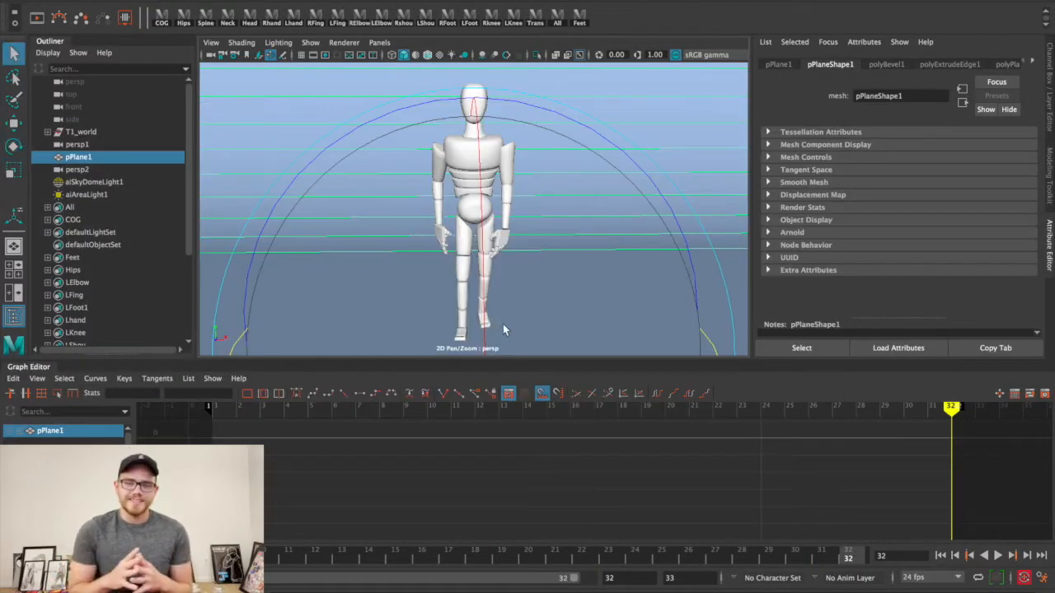
{"action": "left_click", "coordinate": [309, 42]}
{"action": "left_click", "coordinate": [76, 207]}
{"action": "left_click", "coordinate": [48, 207]}
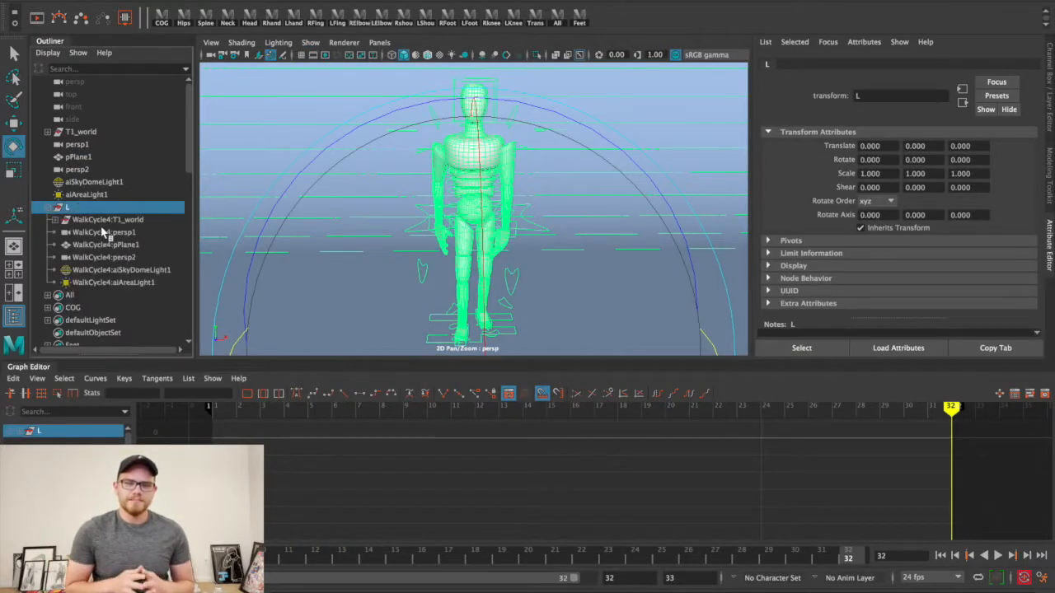
Strip group L down to its T1_world rig and set its master control's Translate X to -2.5 and Rotate Y to -45
{"action": "left_click", "coordinate": [69, 235]}
{"action": "left_click", "coordinate": [62, 257]}
{"action": "left_click", "coordinate": [124, 270]}
{"action": "type", "text": "w-2.5"}
{"action": "key", "text": "Return"}
{"action": "type", "text": "-45"}
{"action": "key", "text": "Return"}
{"action": "left_click", "coordinate": [50, 210]}
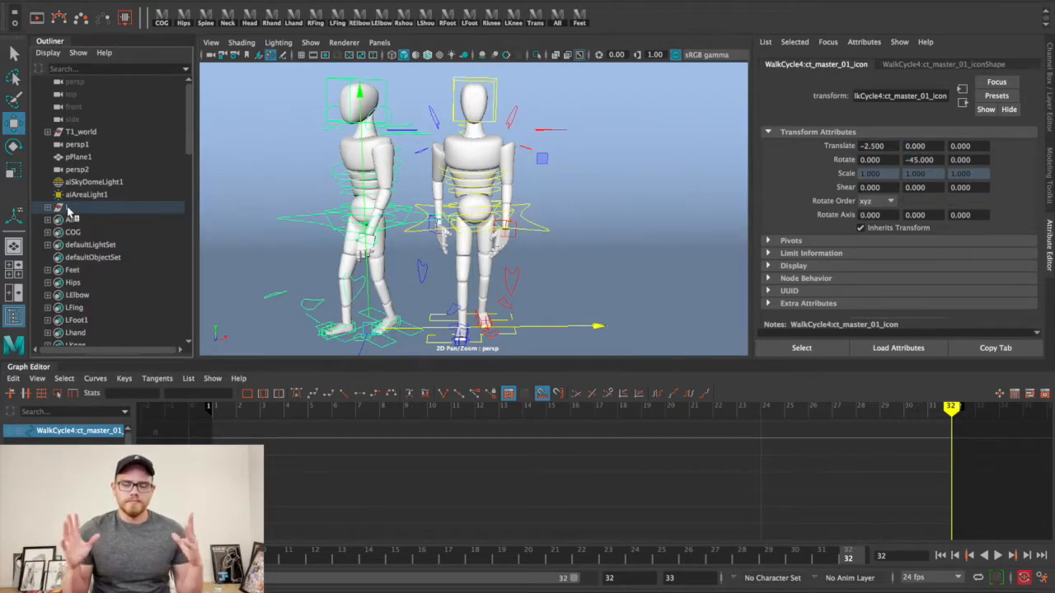
Import another grouped copy of WalkCycle.mb, name the group R and delete everything in it except T1_world
{"action": "left_click", "coordinate": [26, 0]}
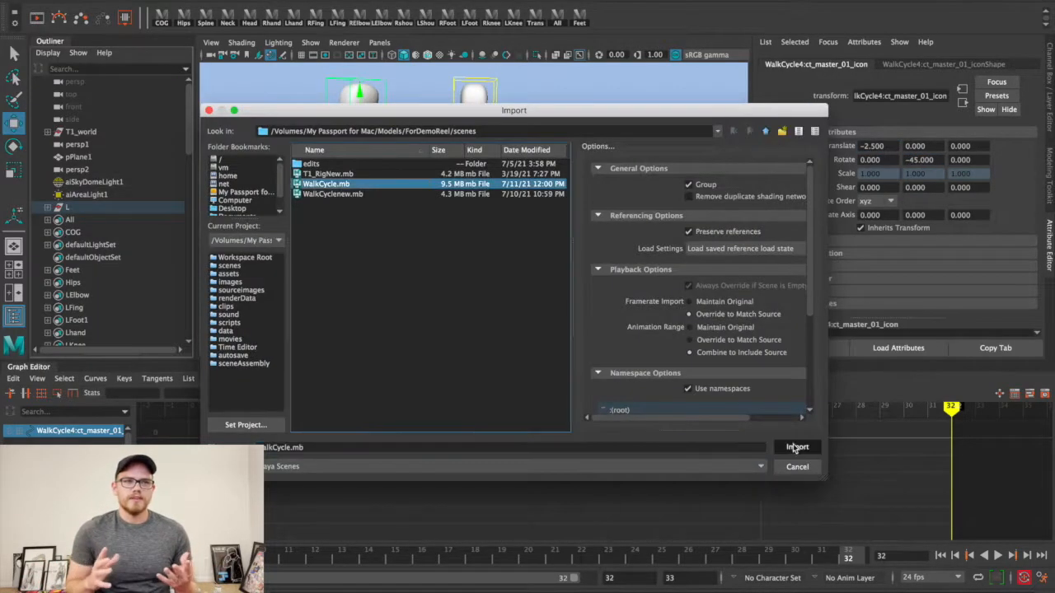
{"action": "left_click", "coordinate": [798, 447]}
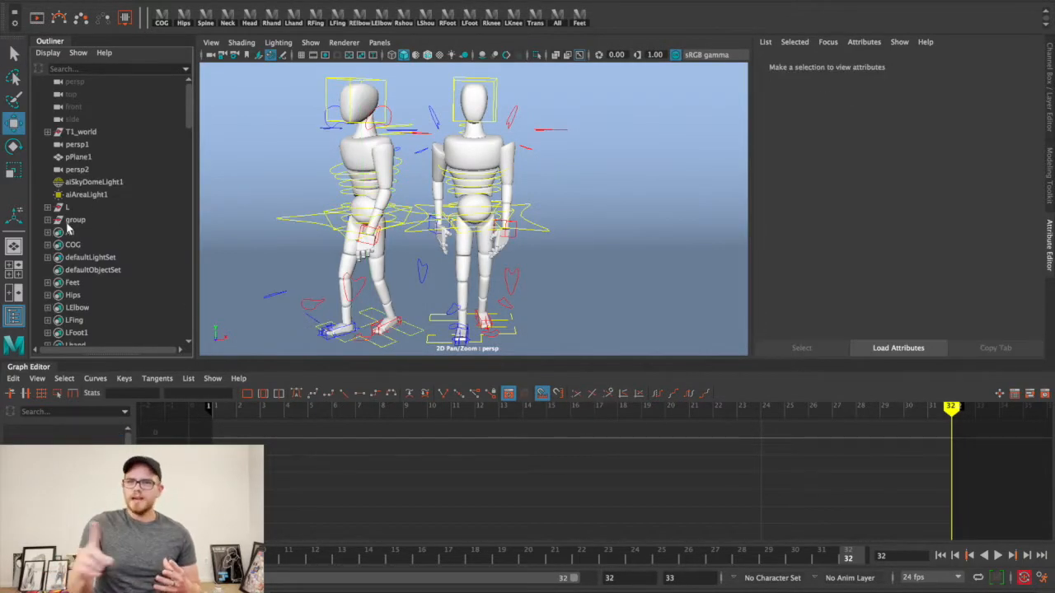
{"action": "left_click", "coordinate": [67, 219]}
{"action": "left_click_drag", "start_coordinate": [96, 246], "coordinate": [109, 297]}
{"action": "key", "text": "Delete"}
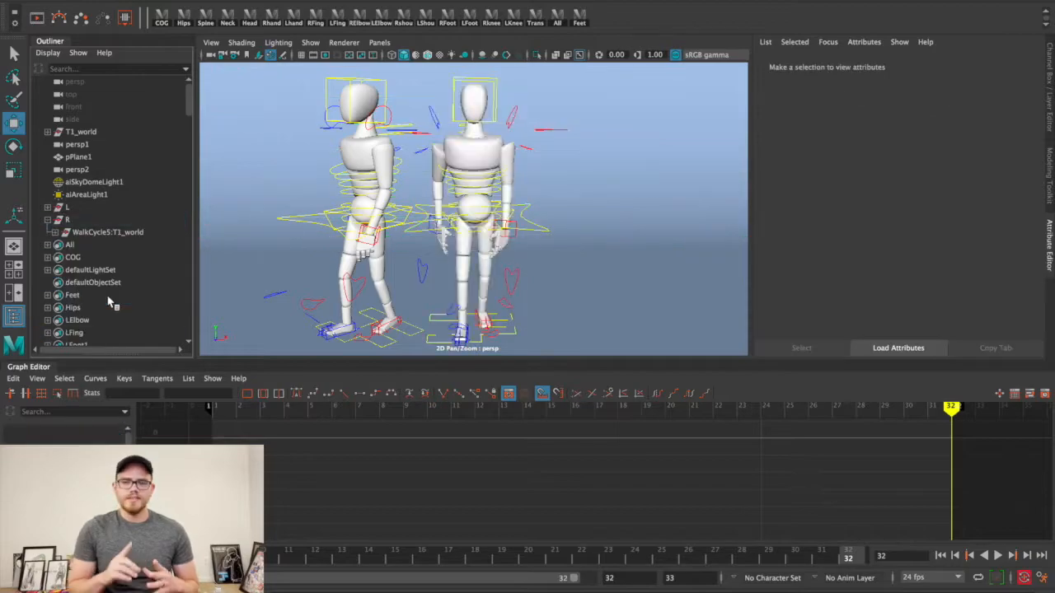
Set the R copy's master control to Translate X 2.5 and Rotate Y 45
{"action": "left_click", "coordinate": [63, 271]}
{"action": "left_click", "coordinate": [132, 283]}
{"action": "left_click", "coordinate": [862, 63]}
{"action": "left_click_drag", "start_coordinate": [887, 147], "coordinate": [813, 147]}
{"action": "type", "text": "2.5"}
{"action": "key", "text": "Return"}
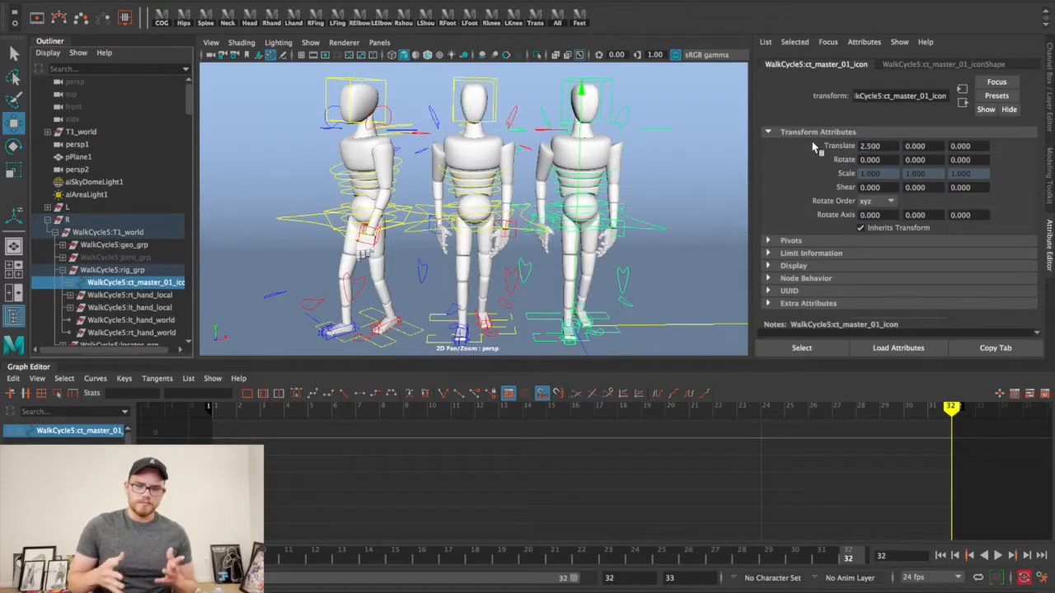
{"action": "type", "text": "45"}
{"action": "key", "text": "Return"}
Display textures in the viewport and assign the yellow material to the R character's geometry group
{"action": "key", "text": "6"}
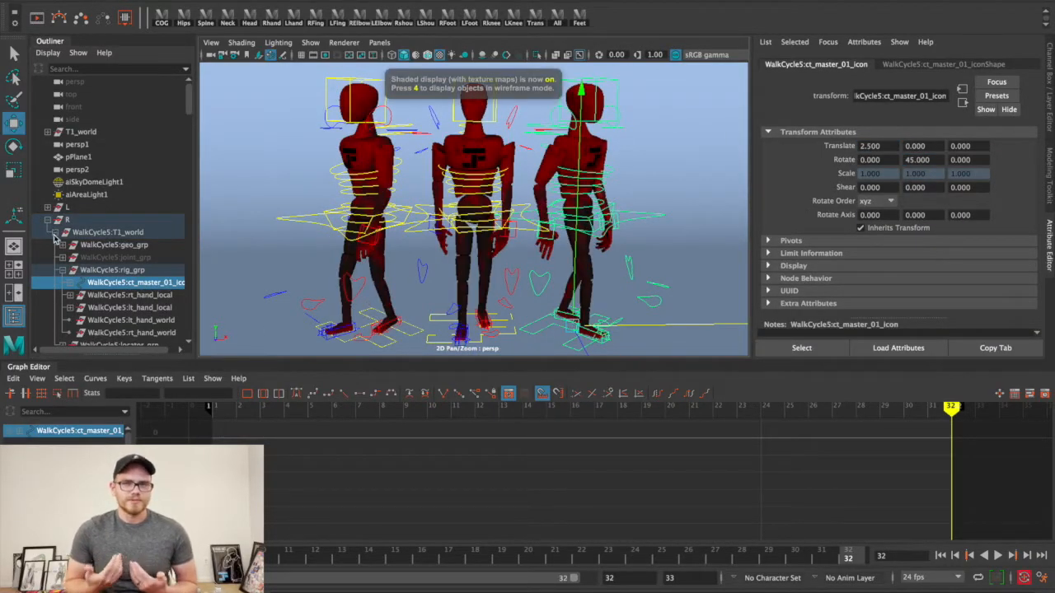
{"action": "left_click", "coordinate": [107, 233]}
{"action": "left_click", "coordinate": [113, 245]}
{"action": "right_click", "coordinate": [582, 153]}
{"action": "mouse_move", "coordinate": [592, 487]}
{"action": "left_click", "coordinate": [785, 375]}
Assign the blue material to the L character's geometry group
{"action": "left_click", "coordinate": [55, 232]}
{"action": "left_click", "coordinate": [48, 220]}
{"action": "left_click", "coordinate": [47, 207]}
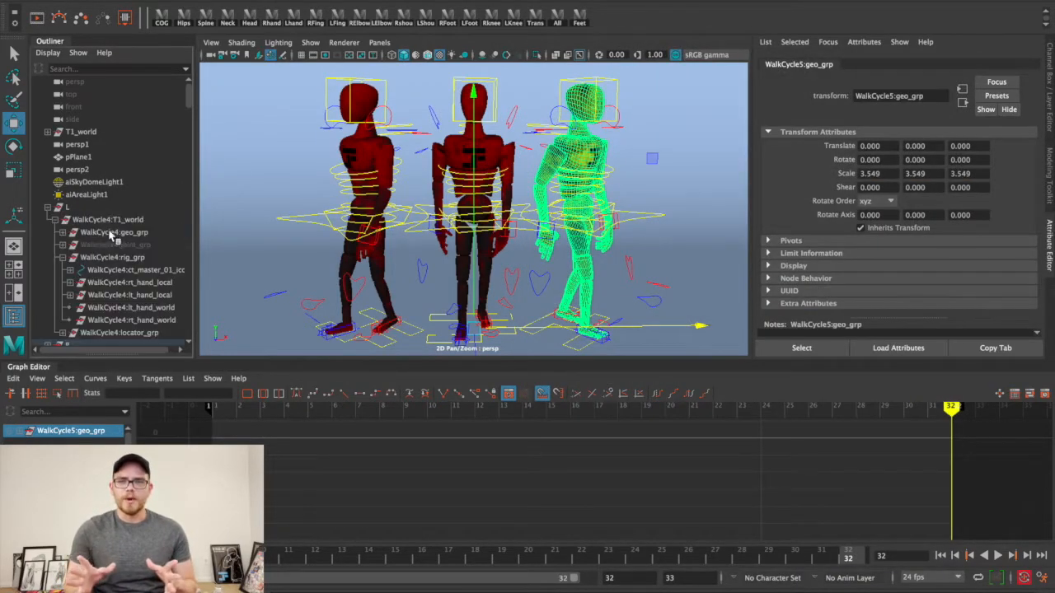
{"action": "left_click", "coordinate": [113, 232]}
{"action": "right_click", "coordinate": [375, 161]}
{"action": "mouse_move", "coordinate": [396, 495]}
{"action": "left_click", "coordinate": [592, 461]}
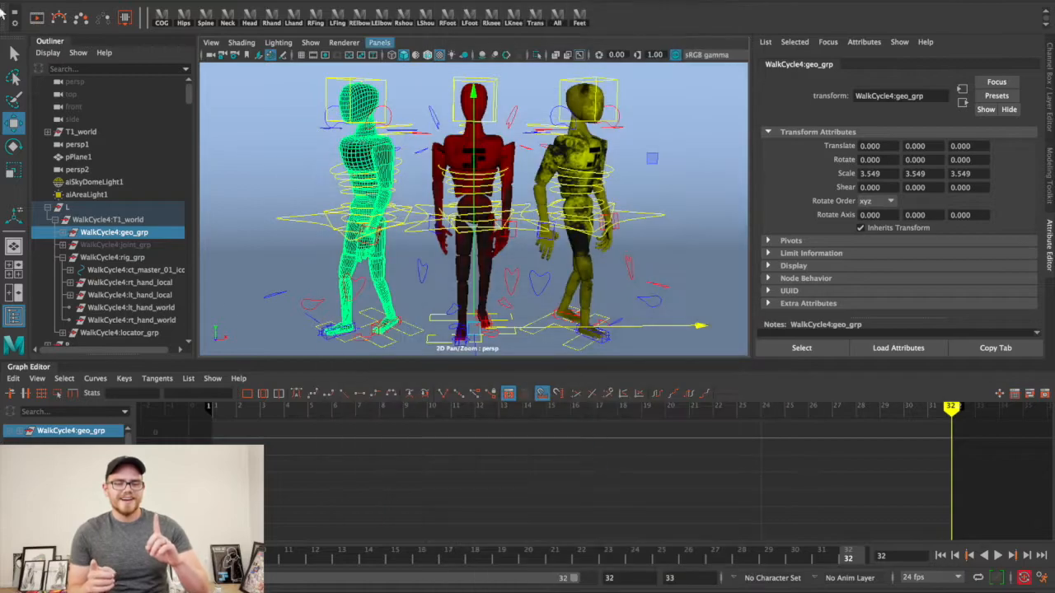
Collapse the L group, select the background plane and save the scene
{"action": "left_click", "coordinate": [48, 208]}
{"action": "left_click", "coordinate": [251, 126]}
{"action": "key", "text": "super+s"}
{"action": "left_click", "coordinate": [499, 321]}
Set up the render file output in Render Settings as a numbered WalkCycle JPG sequence from frame 1 to 32
{"action": "left_click", "coordinate": [728, 2]}
{"action": "left_click", "coordinate": [539, 478]}
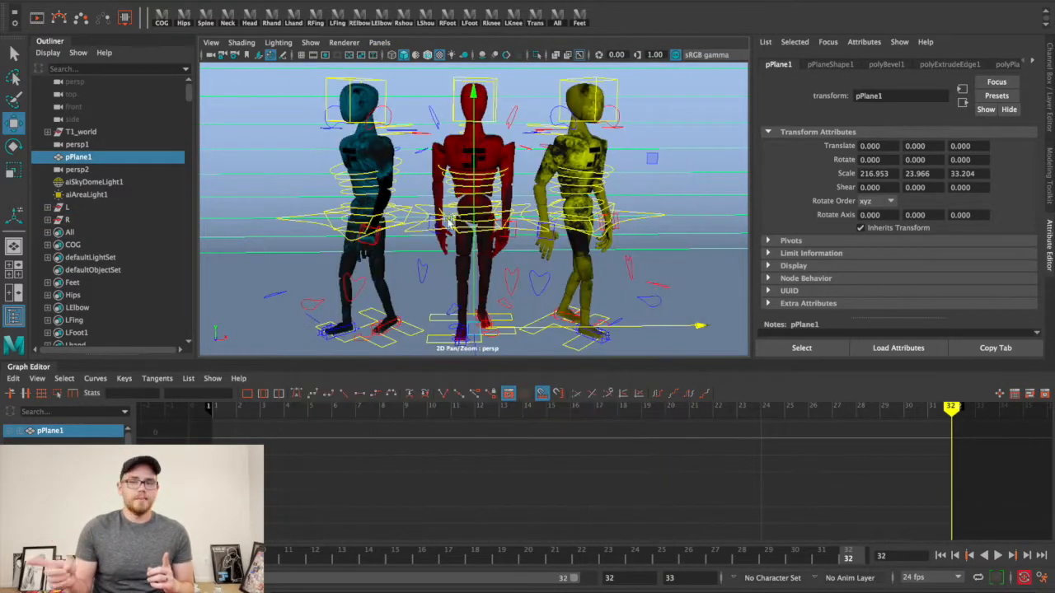
{"action": "left_click", "coordinate": [728, 2]}
{"action": "scroll", "coordinate": [486, 253], "scroll_direction": "up", "scroll_amount": 5}
{"action": "scroll", "coordinate": [502, 253], "scroll_direction": "down", "scroll_amount": 2}
{"action": "left_click", "coordinate": [432, 253]}
{"action": "left_click", "coordinate": [450, 289]}
Use persp2 as the renderable camera, choose the image size preset and close the render settings
{"action": "scroll", "coordinate": [569, 282], "scroll_direction": "down", "scroll_amount": 5}
{"action": "left_click", "coordinate": [462, 246]}
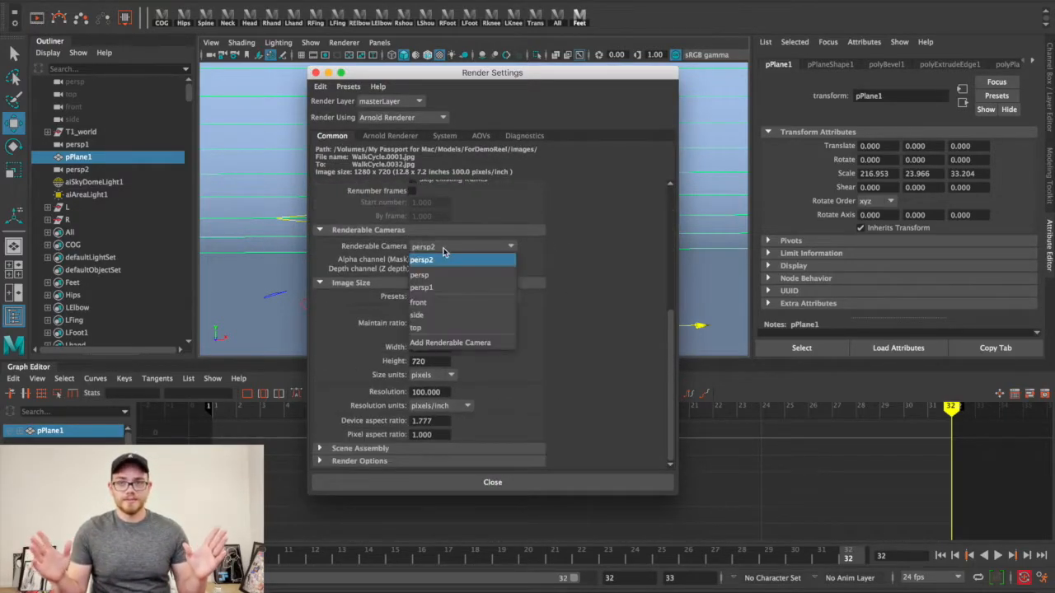
{"action": "left_click", "coordinate": [433, 247]}
{"action": "left_click", "coordinate": [447, 298]}
{"action": "left_click", "coordinate": [446, 308]}
{"action": "left_click", "coordinate": [463, 483]}
Point the Render Sequence output to a new WalkCycle folder inside the project's images folder and start rendering the sequence
{"action": "left_click", "coordinate": [50, 0]}
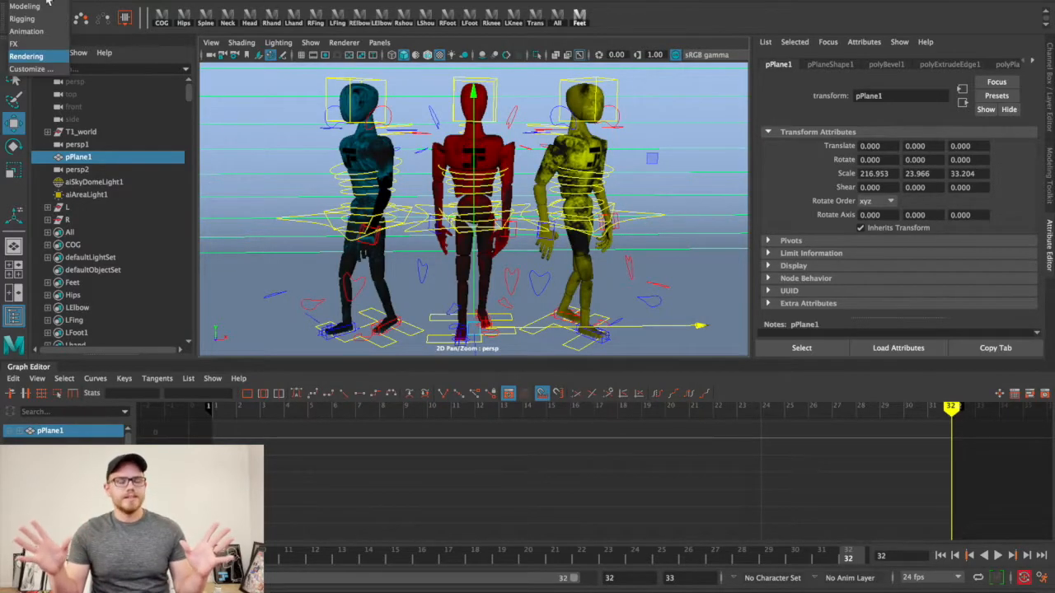
{"action": "left_click", "coordinate": [354, 1]}
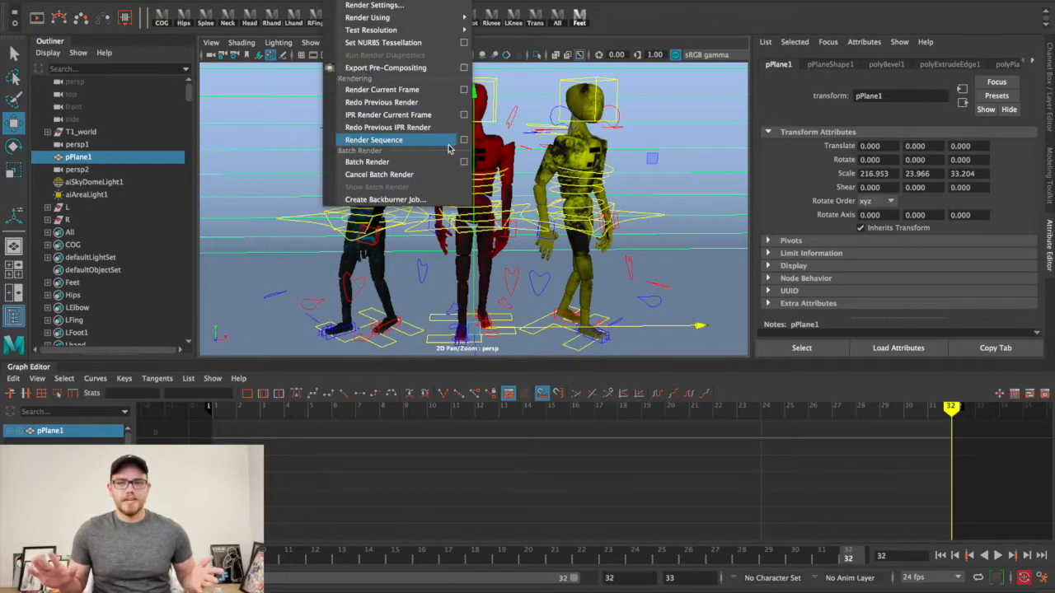
{"action": "left_click", "coordinate": [451, 142]}
{"action": "left_click", "coordinate": [700, 297]}
{"action": "left_click", "coordinate": [230, 281]}
{"action": "right_click", "coordinate": [354, 277]}
{"action": "left_click", "coordinate": [416, 301]}
{"action": "type", "text": "wa"}
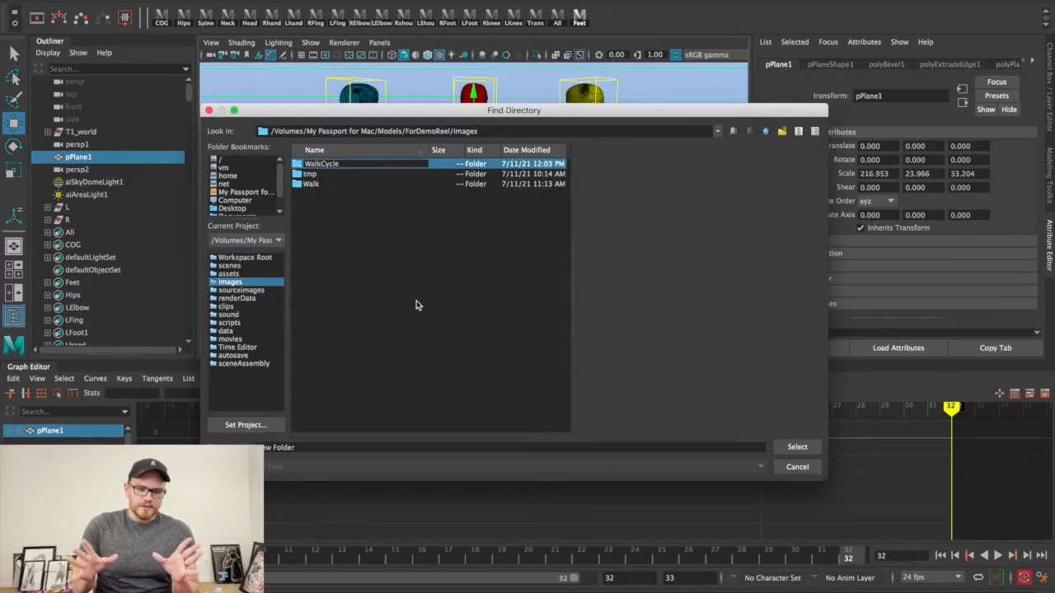
{"action": "left_click", "coordinate": [797, 448]}
{"action": "left_click", "coordinate": [466, 462]}
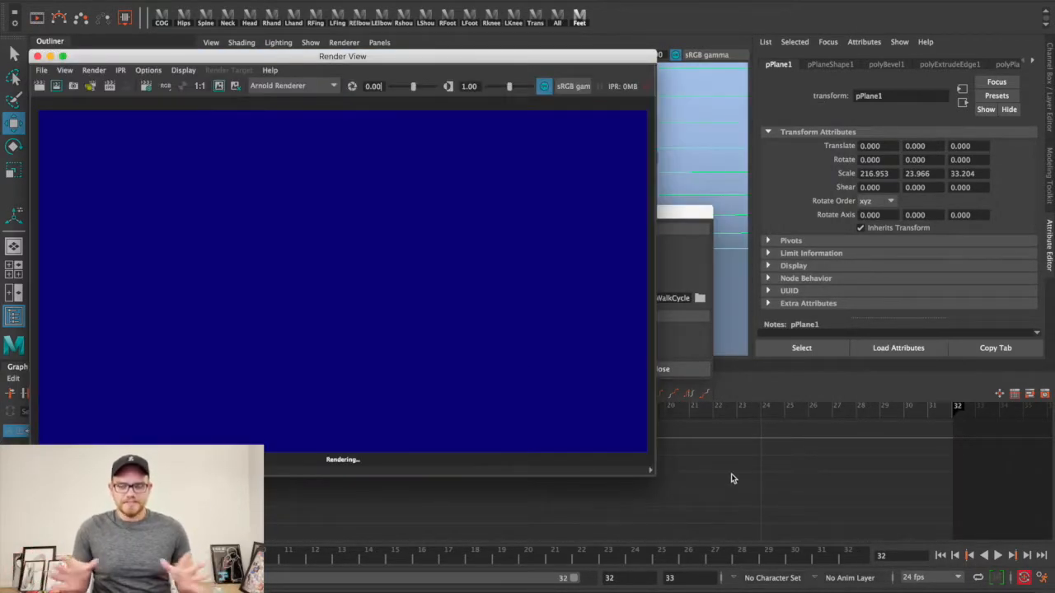